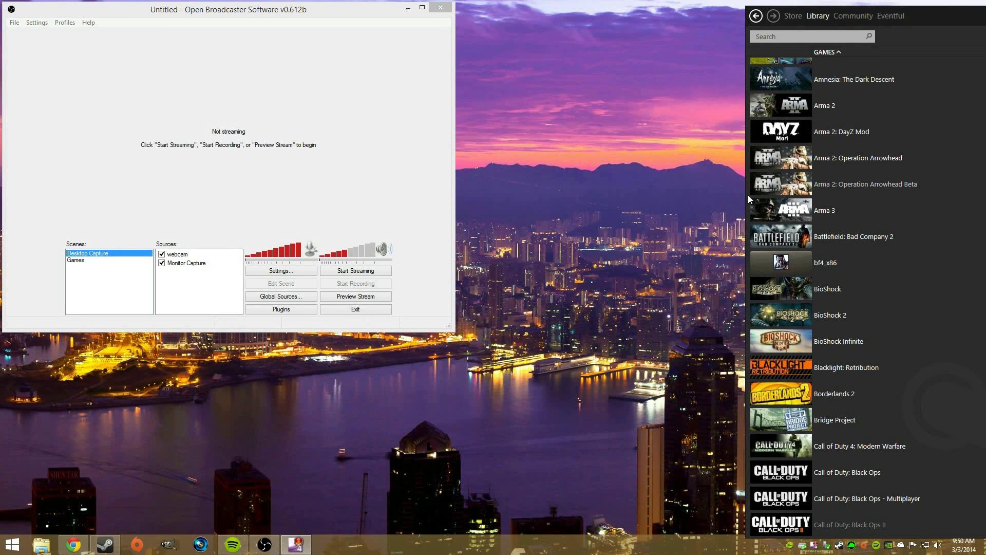
# Create a new scene named Livestream
pyautogui.click(201, 11)
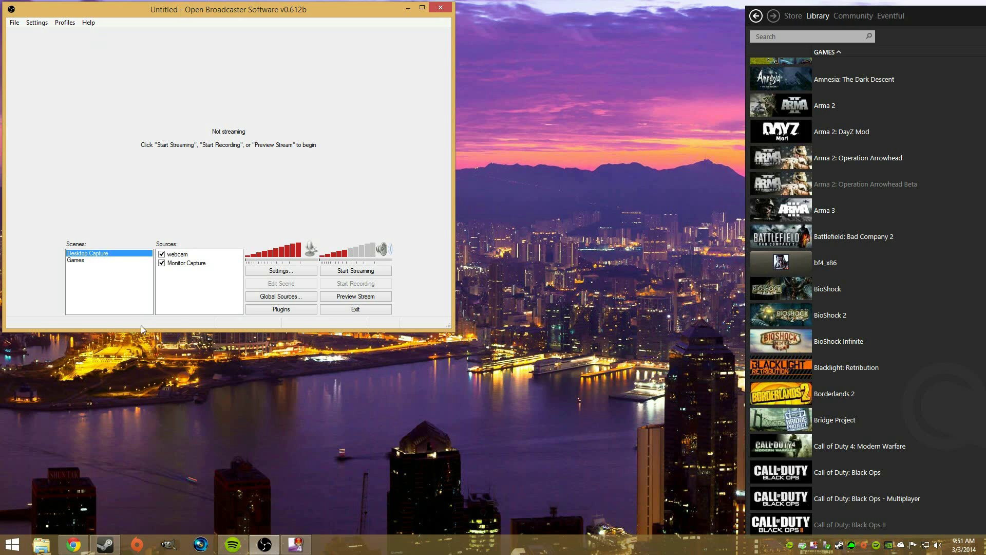
pyautogui.rightClick(105, 294)
pyautogui.click(132, 302)
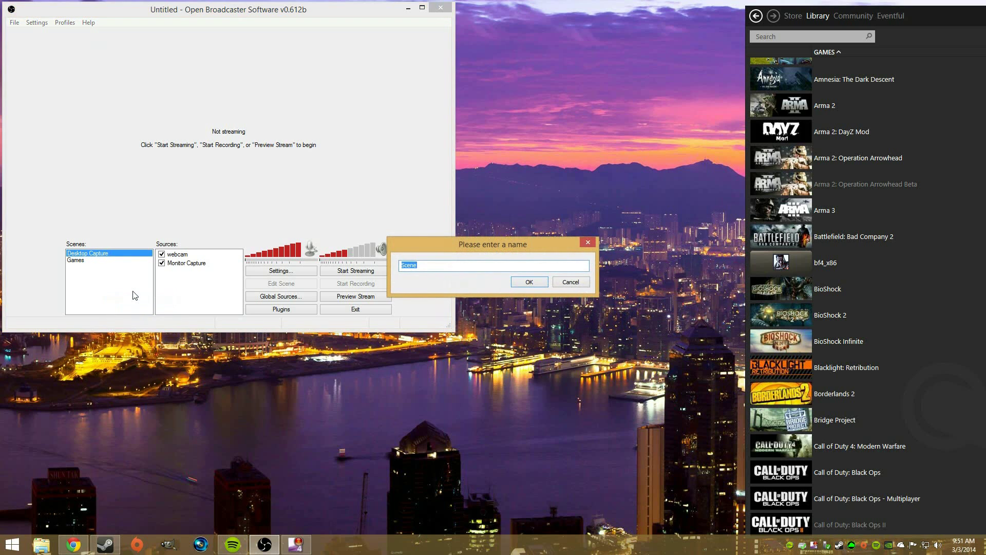
pyautogui.write('Livestream')
pyautogui.press('Return')
# Add a Game Capture source to the Livestream scene with its default name and properties
pyautogui.rightClick(173, 266)
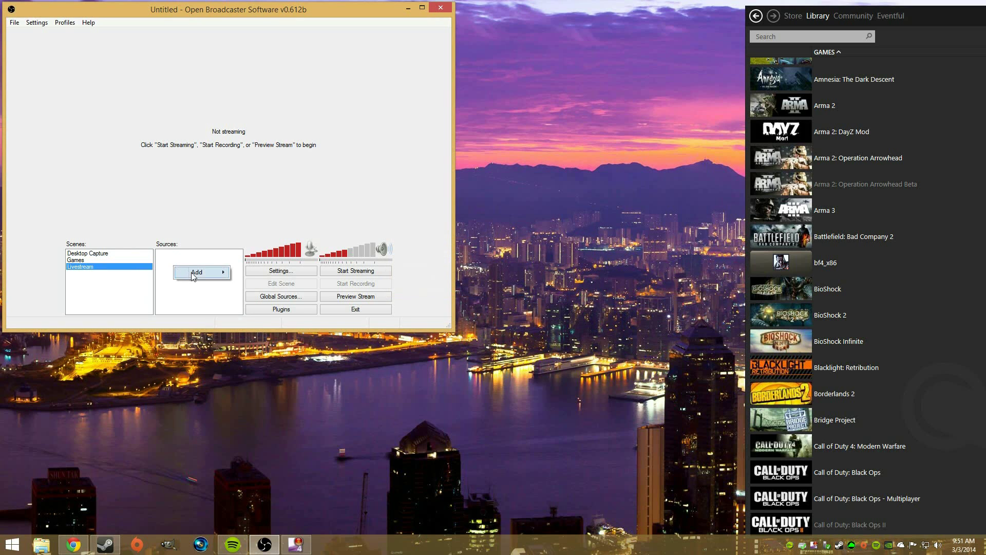
pyautogui.moveTo(192, 276)
pyautogui.click(257, 343)
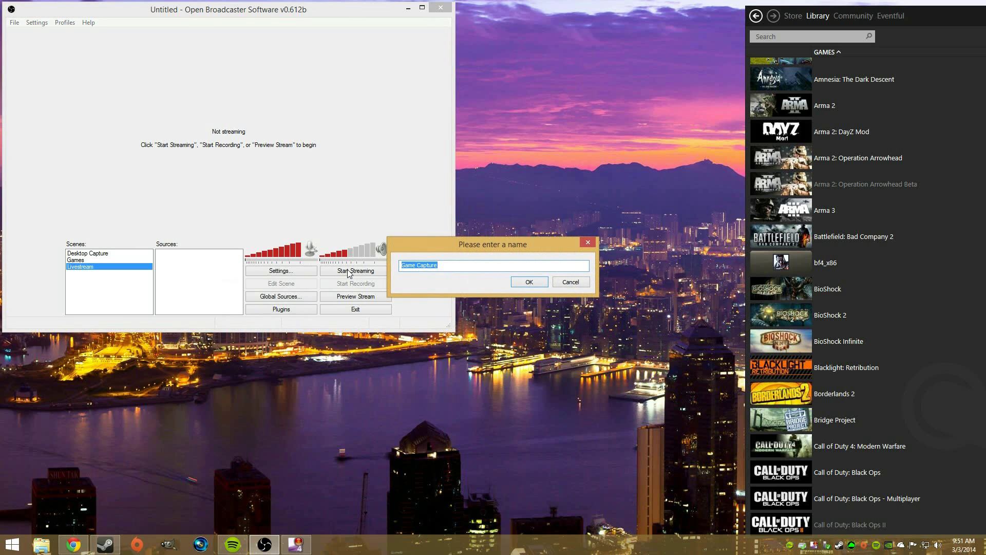
pyautogui.press('Return')
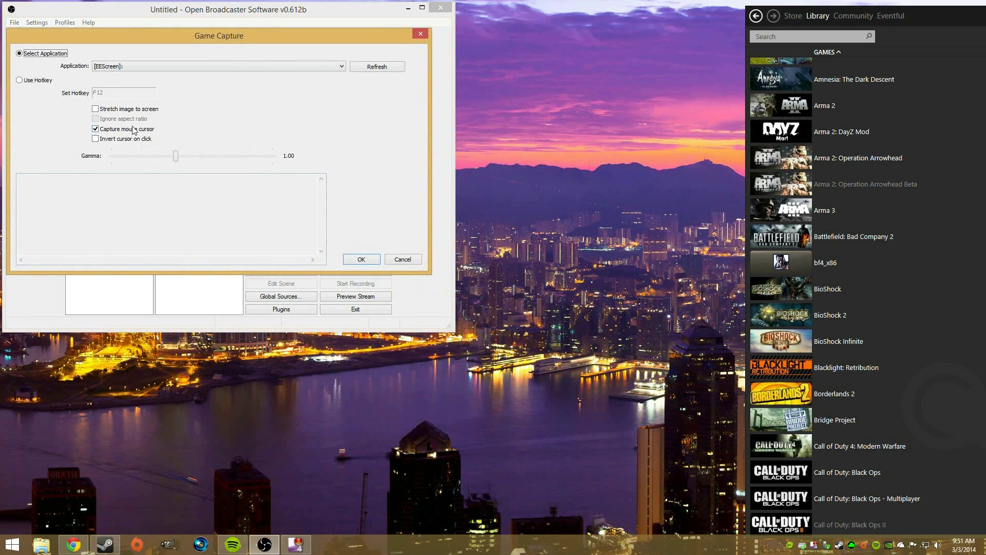
pyautogui.click(361, 259)
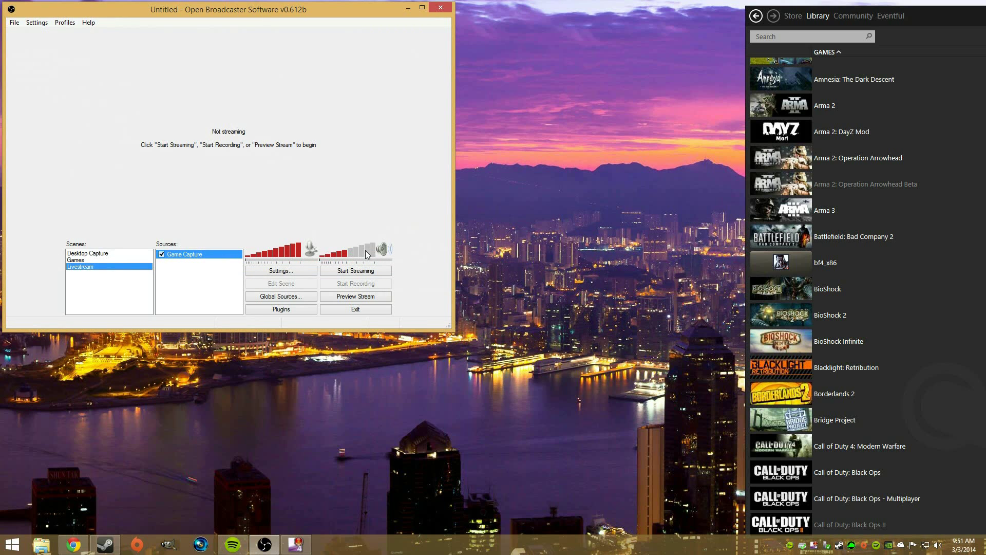
pyautogui.click(191, 269)
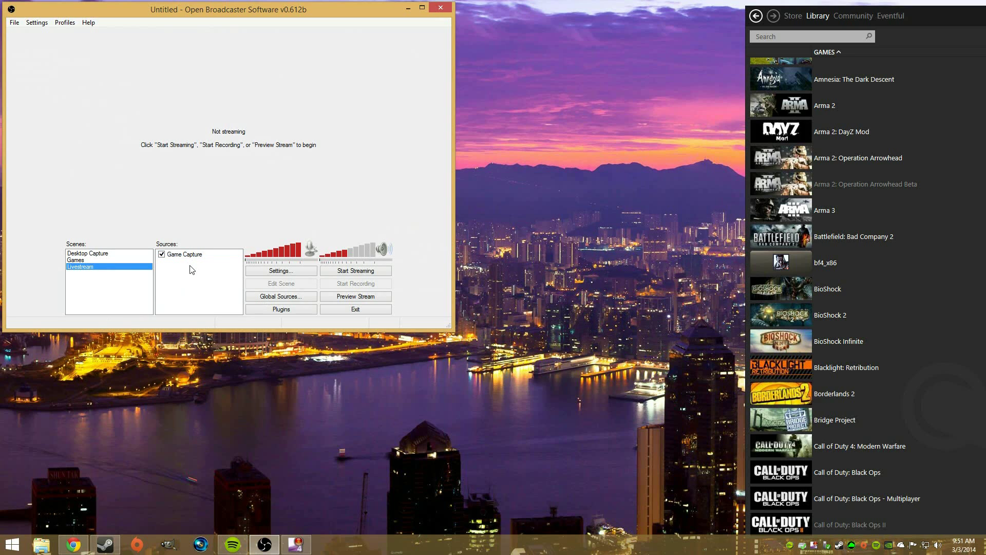
# Add a Video Capture Device source named Webcam with a custom 800x448 resolution
pyautogui.rightClick(191, 269)
pyautogui.moveTo(215, 274)
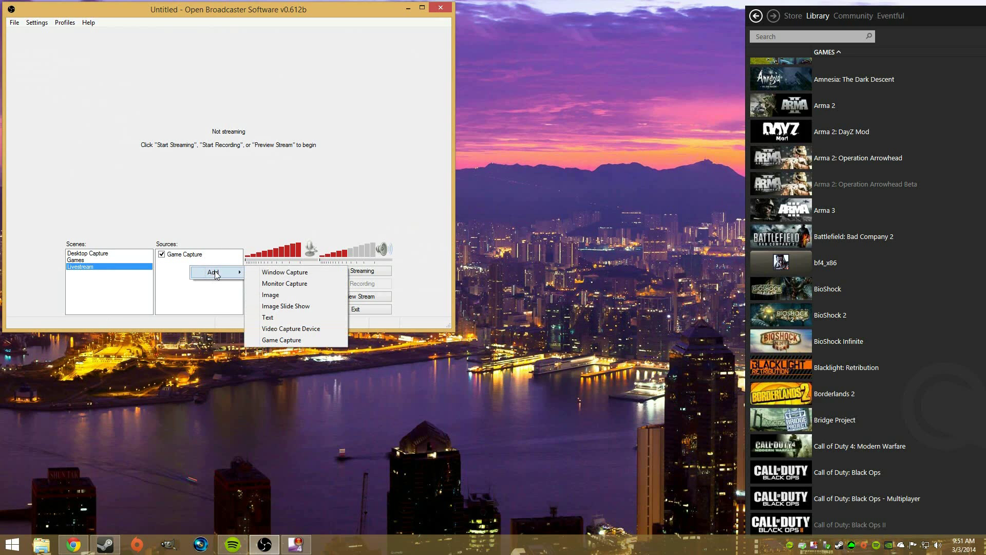
pyautogui.click(284, 328)
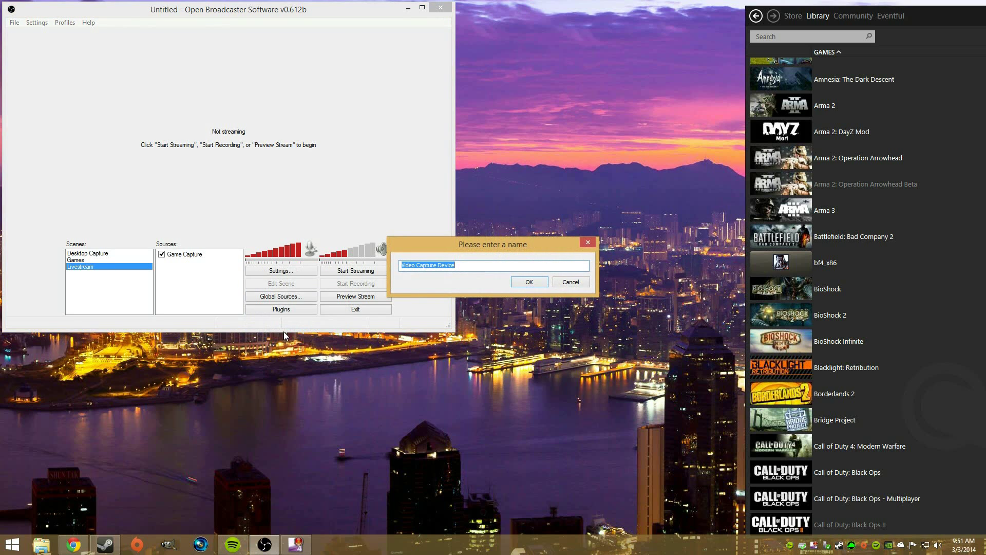
pyautogui.write('Webcam')
pyautogui.press('Return')
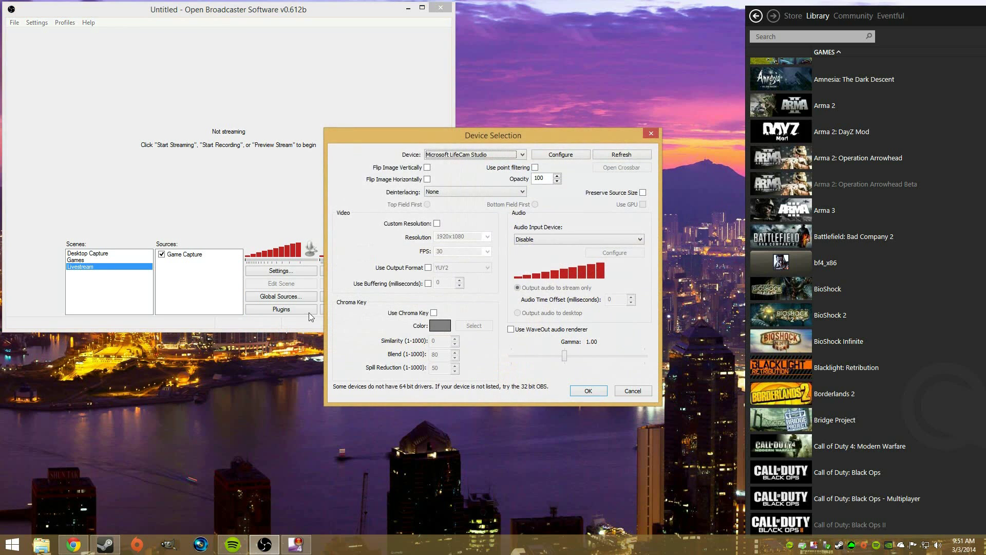
pyautogui.click(436, 223)
pyautogui.click(487, 237)
pyautogui.click(465, 286)
pyautogui.click(588, 392)
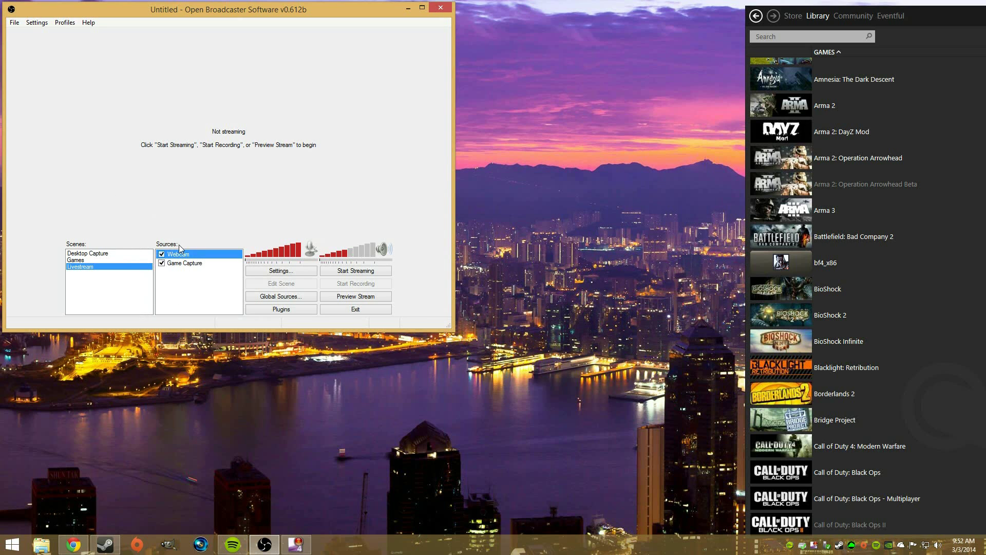
# Go to the Encoding page of Settings and select the 1800 kb/s Max Bitrate value
pyautogui.click(265, 274)
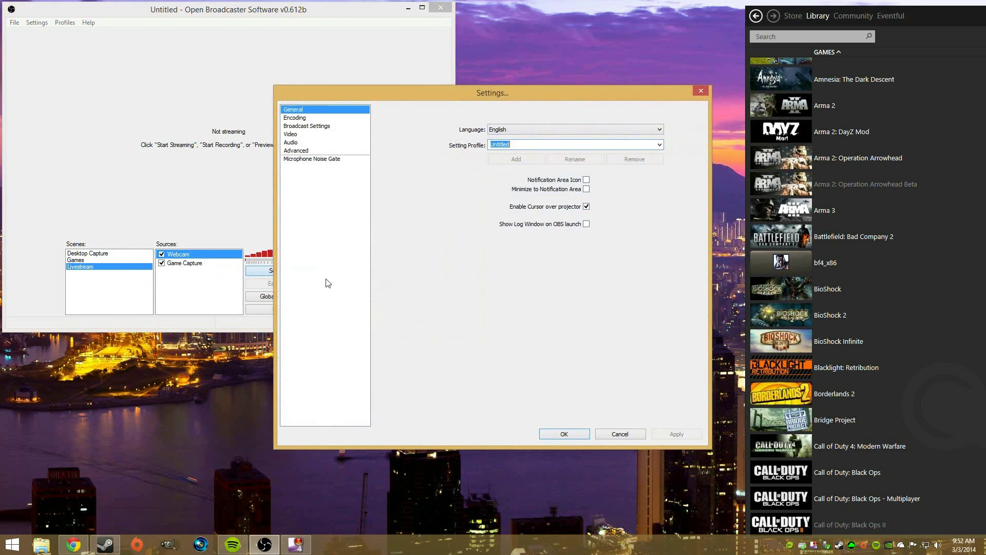
pyautogui.click(338, 119)
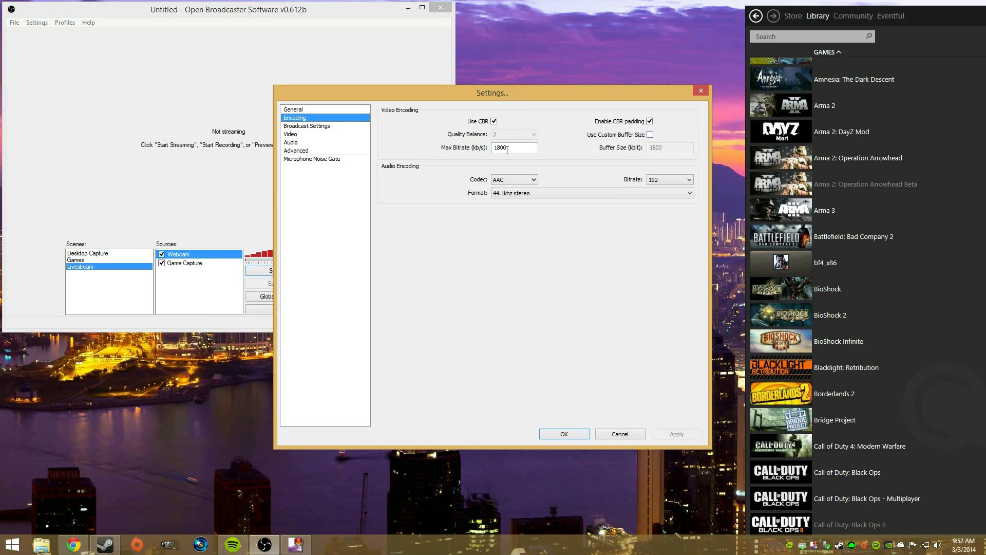
pyautogui.moveTo(513, 148); pyautogui.dragTo(488, 154)
# Run a speedtest.net connection test, measuring 16 ms ping and 49.98 Mbps download
pyautogui.click(74, 544)
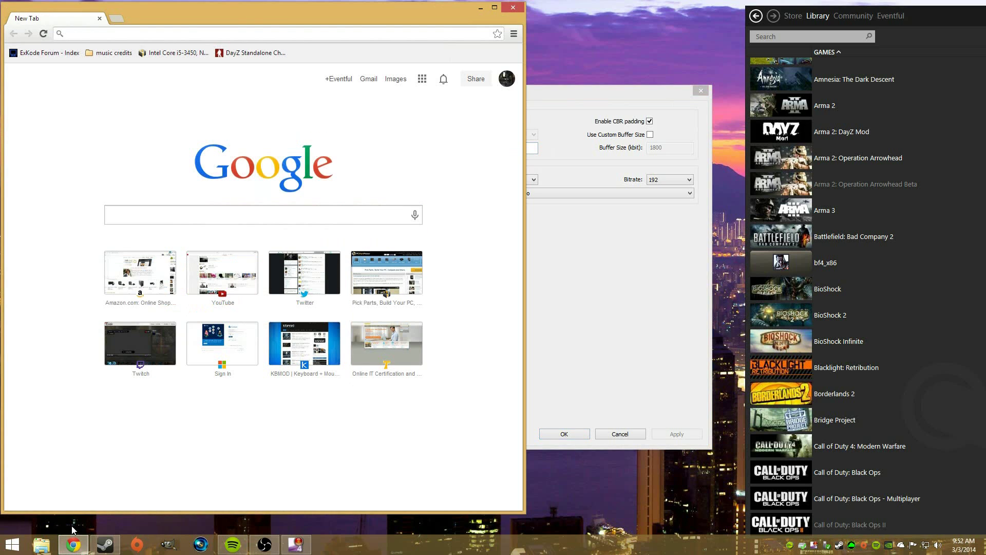
pyautogui.write('speedtest.net')
pyautogui.press('Return')
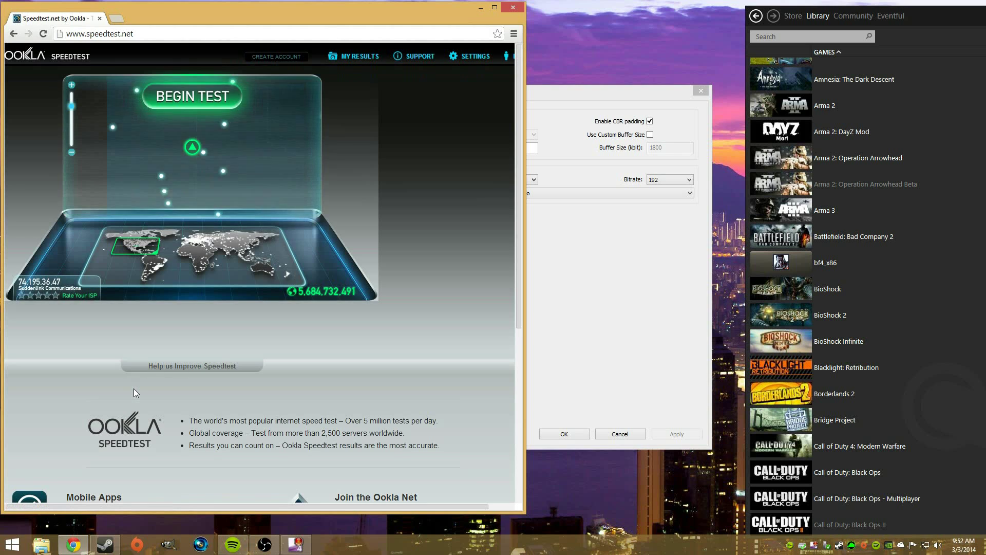
pyautogui.click(184, 88)
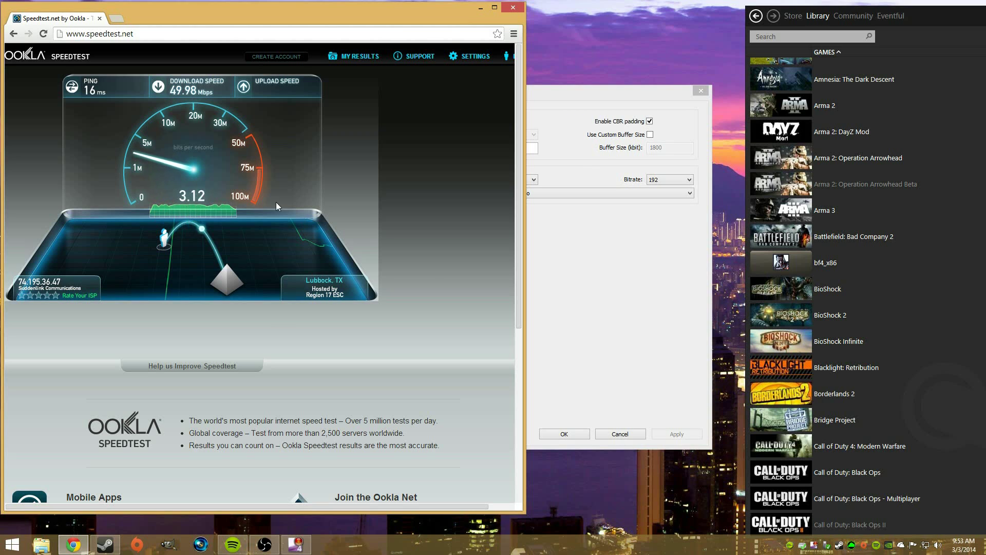
pyautogui.click(603, 95)
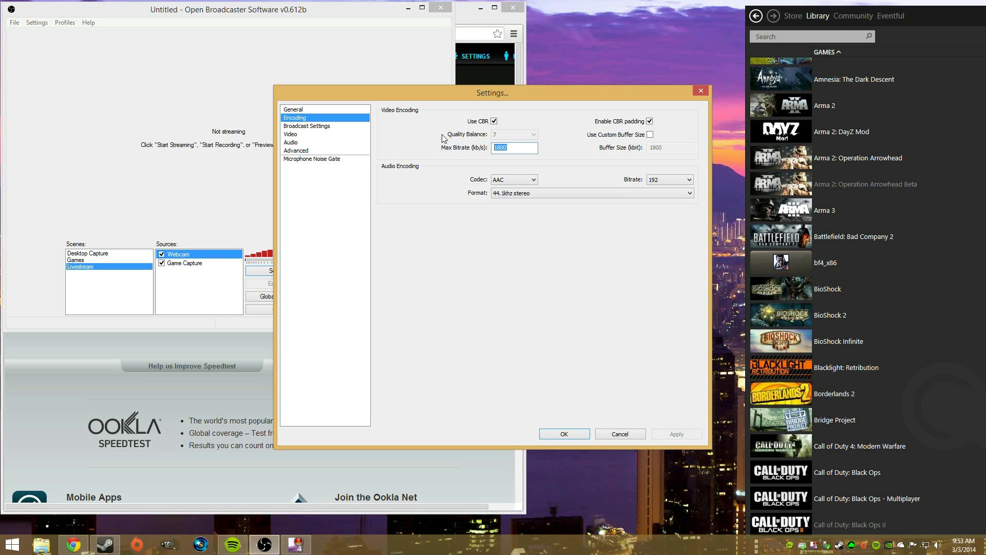
# Move the Settings window up and right, and bring forward the 3.19 Mbps upload result
pyautogui.moveTo(575, 95); pyautogui.dragTo(643, 79)
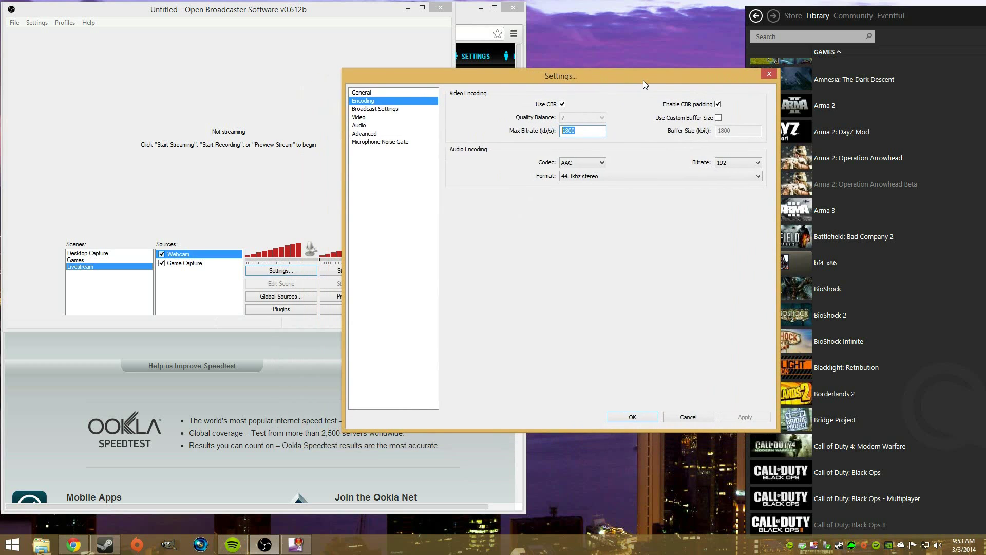
pyautogui.click(471, 25)
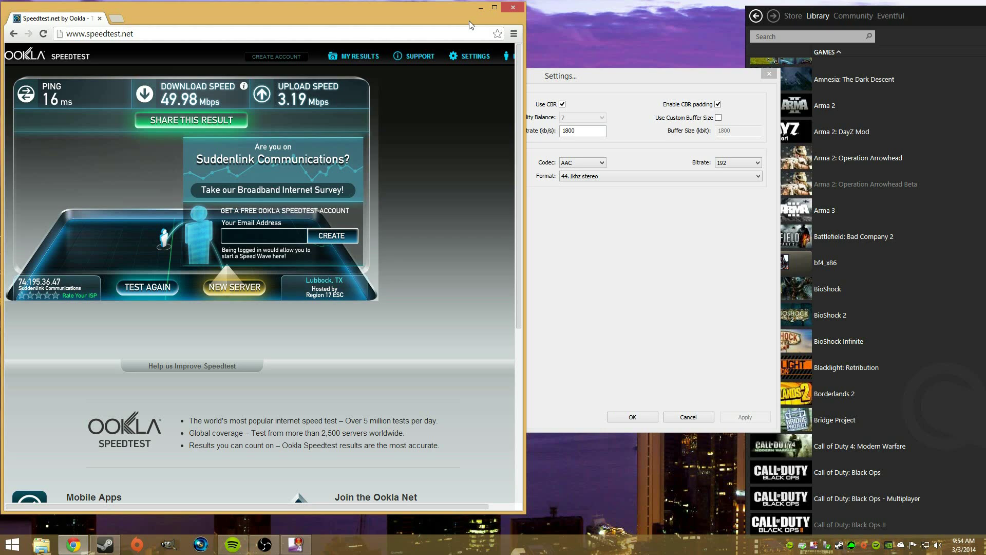
# Minimize Chrome so the OBS encoding settings are in front again
pyautogui.click(480, 7)
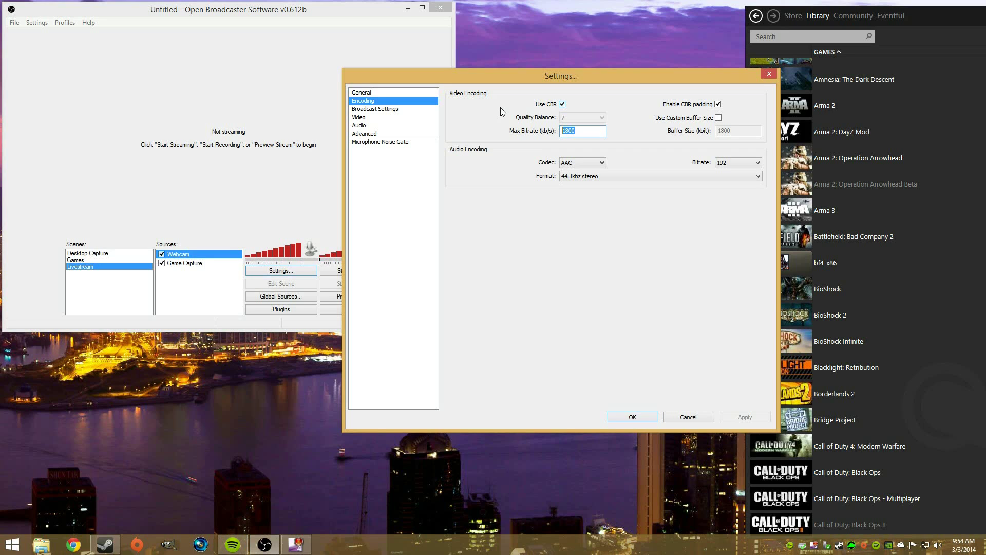
# Apply a 2000 kb/s max bitrate and set the audio bitrate to 128
pyautogui.write('2000')
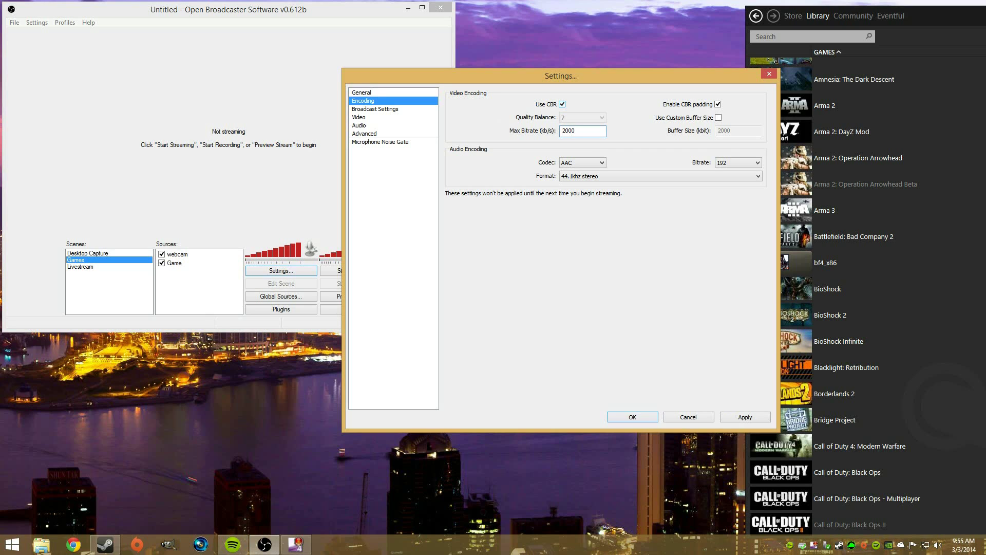
pyautogui.click(747, 418)
pyautogui.click(399, 110)
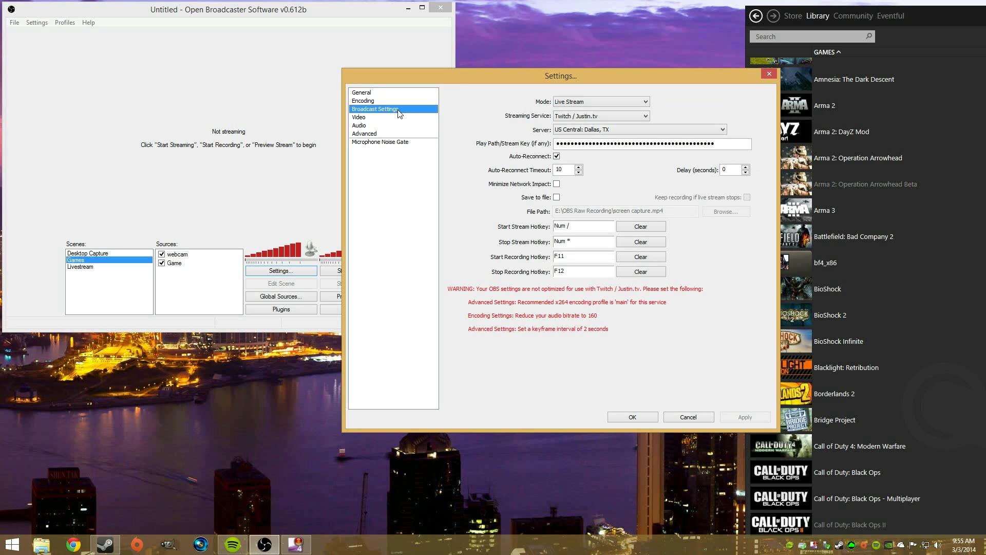
pyautogui.click(398, 101)
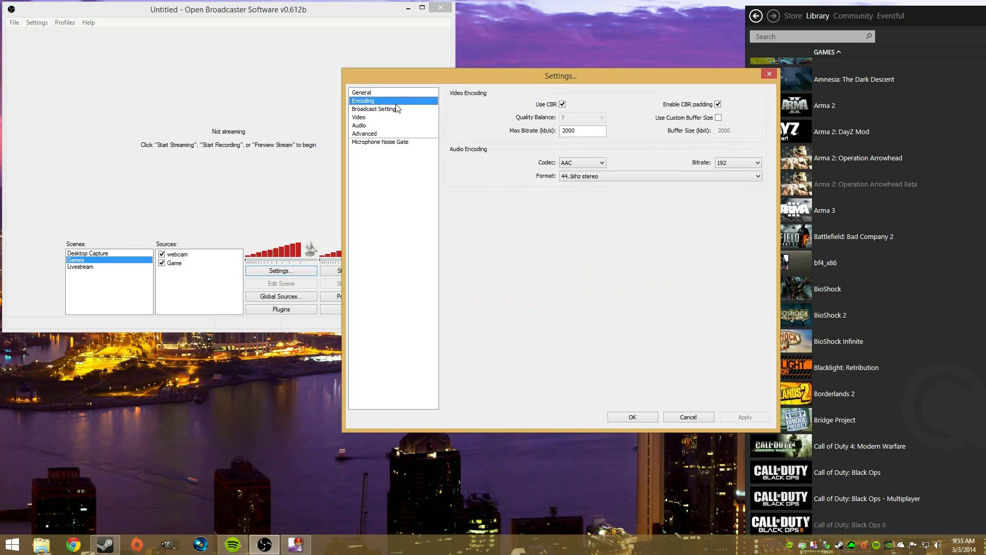
pyautogui.click(756, 163)
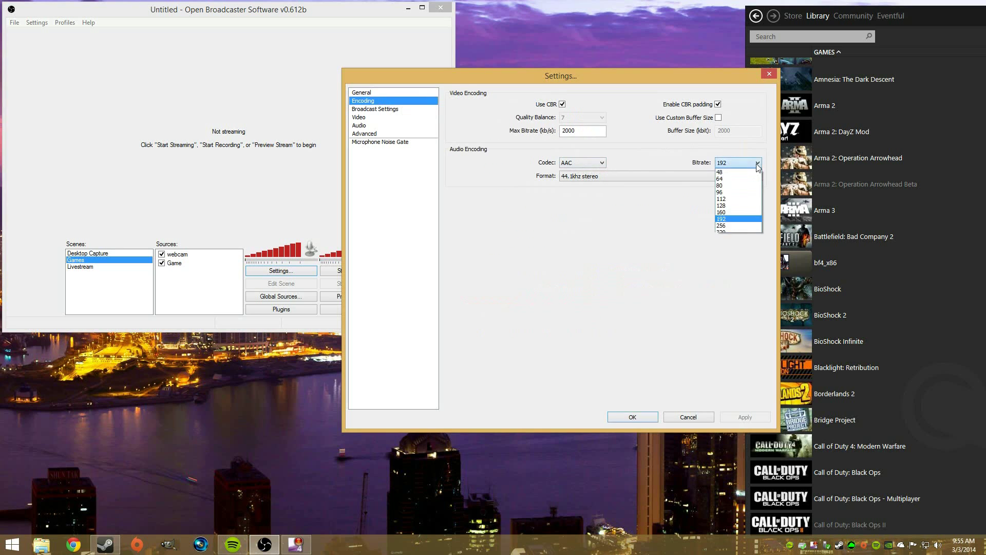
pyautogui.click(735, 205)
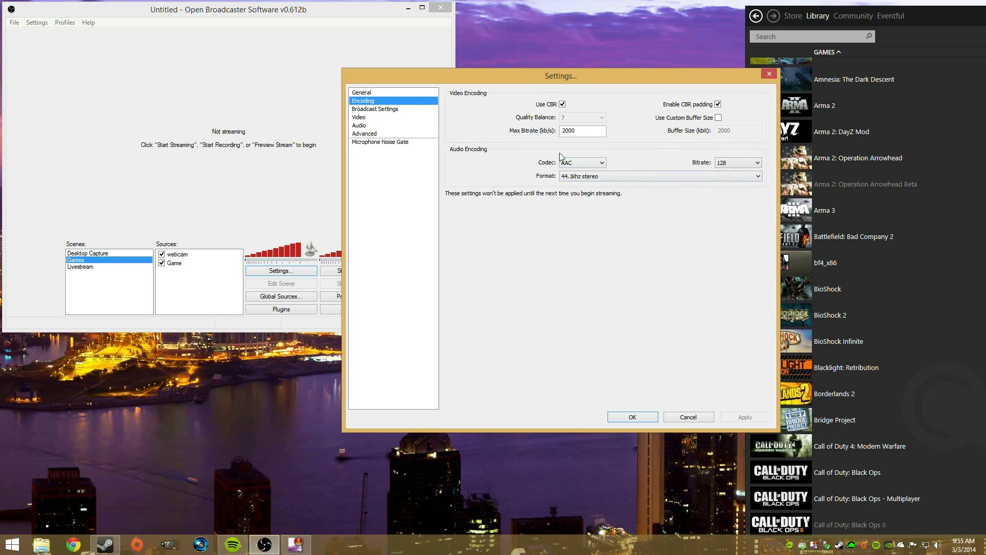
pyautogui.click(403, 111)
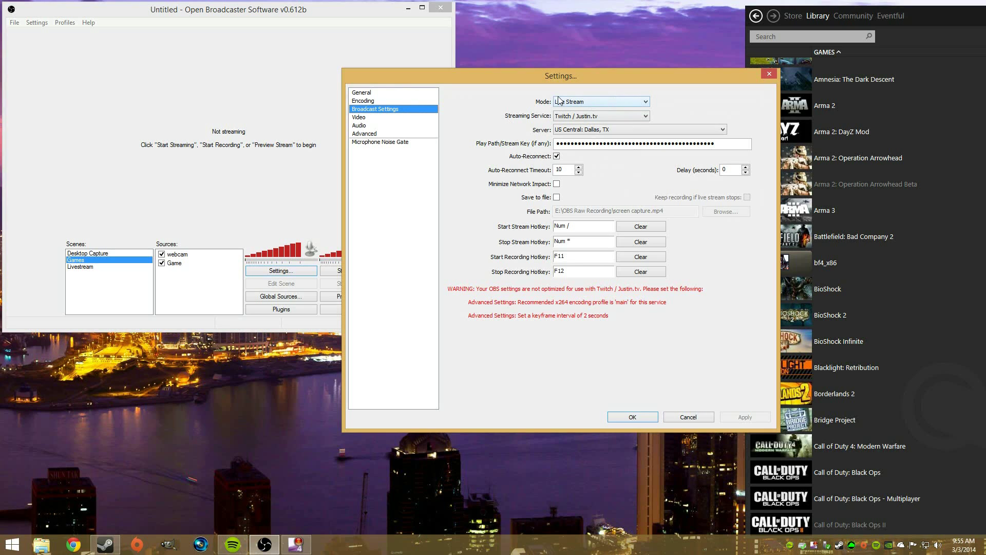
# Keep Live Stream mode and the Twitch / Justin.tv service, and select the old stream key
pyautogui.click(579, 102)
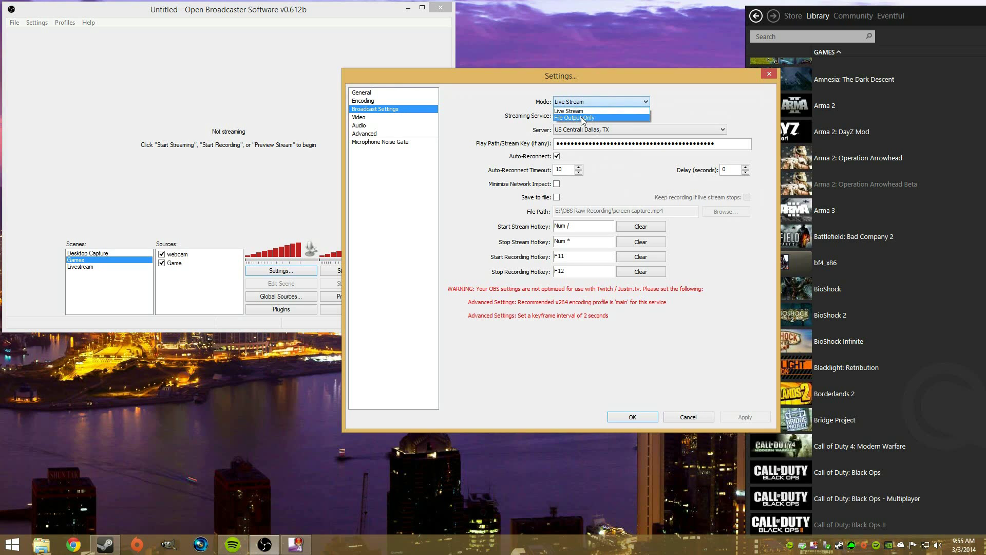
pyautogui.click(582, 110)
pyautogui.click(586, 116)
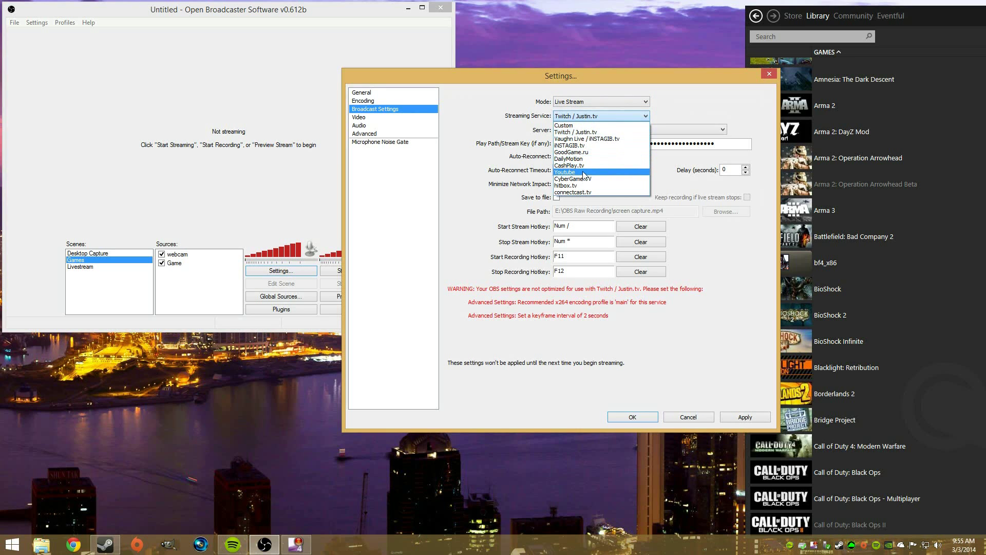
pyautogui.click(616, 116)
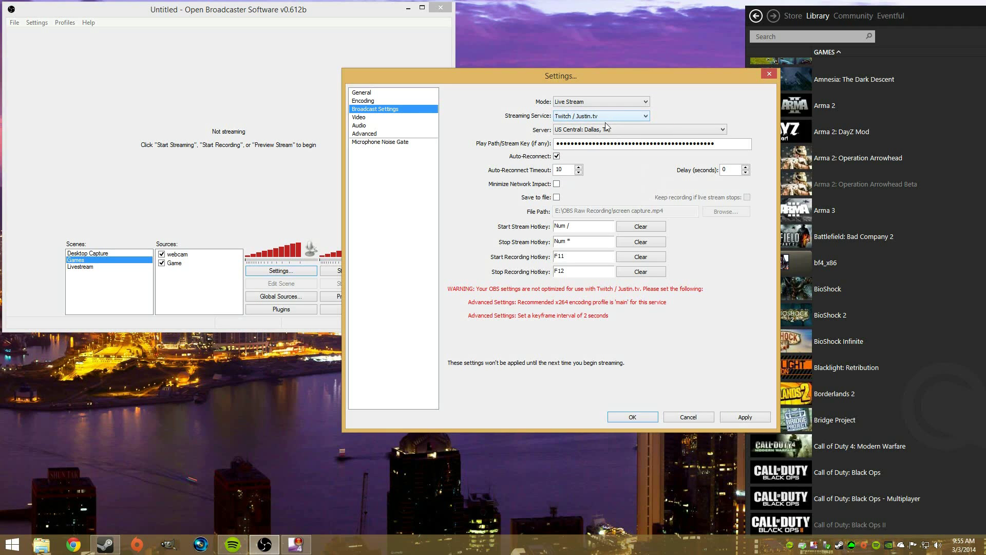
pyautogui.moveTo(729, 144); pyautogui.dragTo(498, 131)
# Open the Stream Key page of the Twitch dashboard, then select OBS's whole Play Path/Stream Key field
pyautogui.click(83, 546)
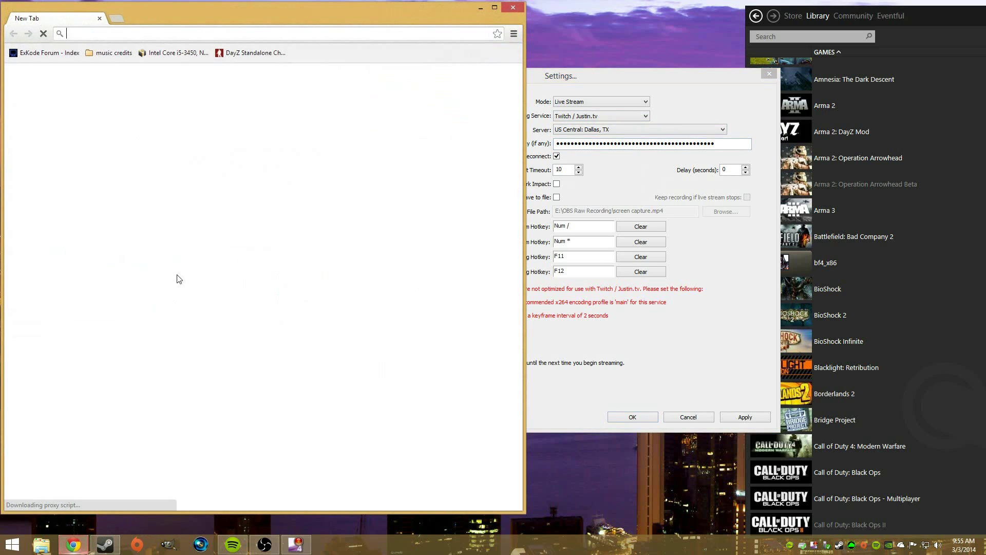
pyautogui.click(144, 337)
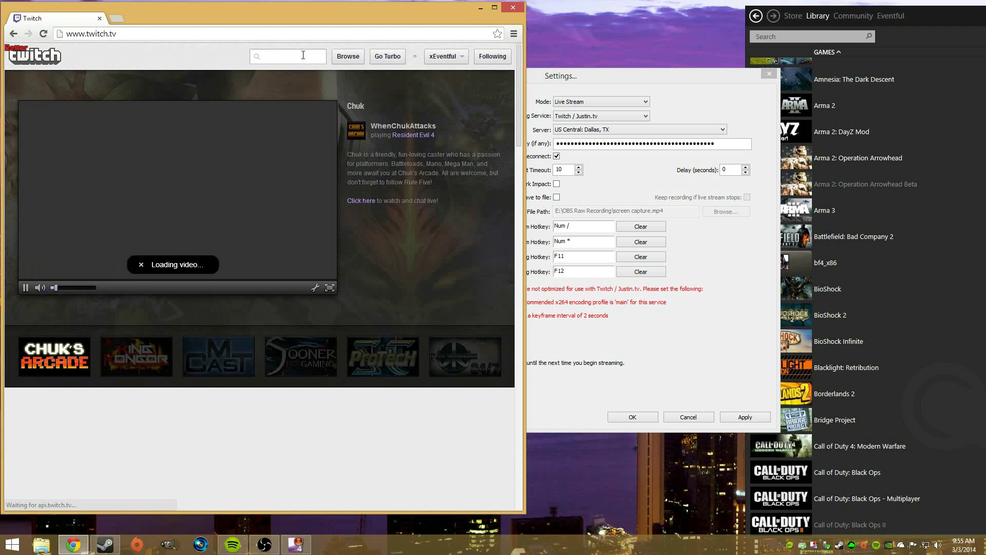
pyautogui.click(462, 56)
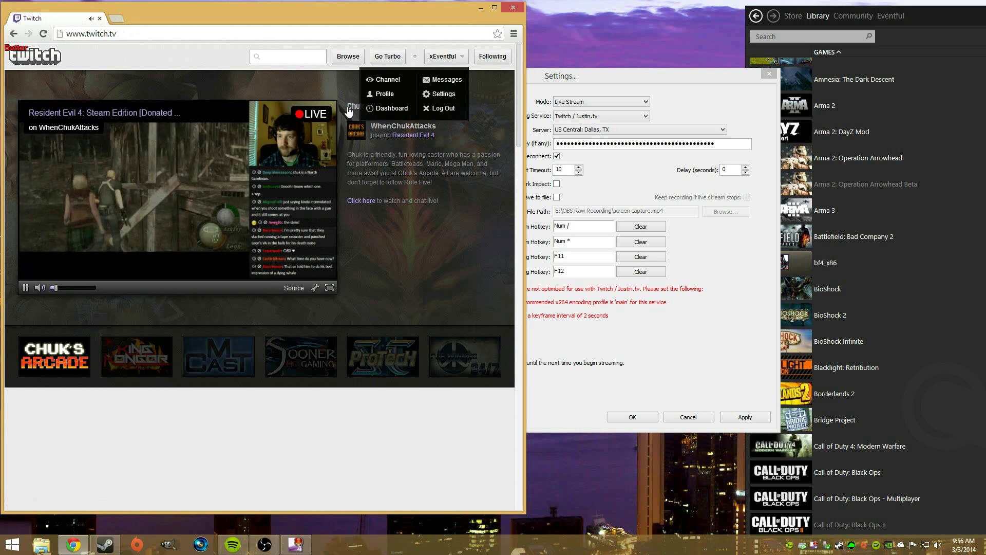
pyautogui.click(384, 108)
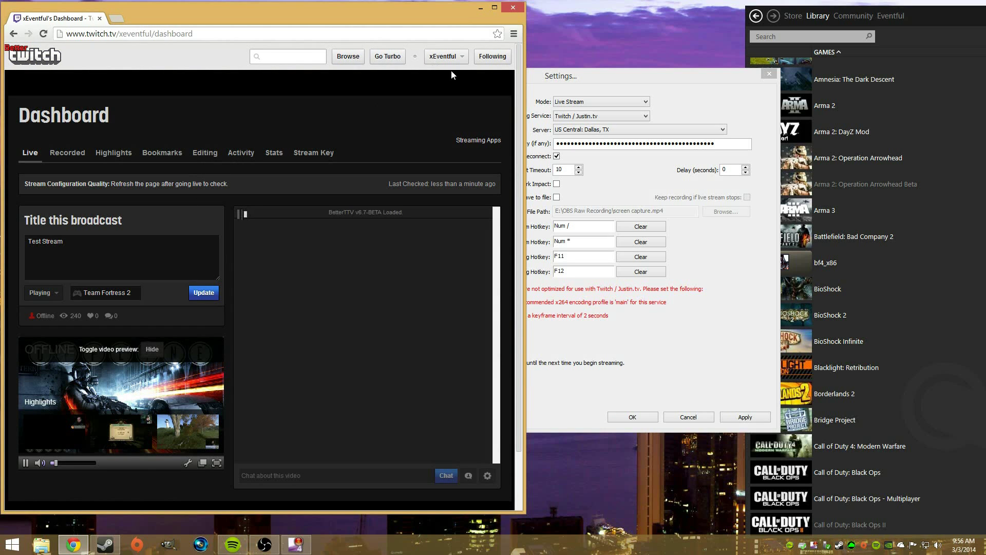
pyautogui.click(460, 57)
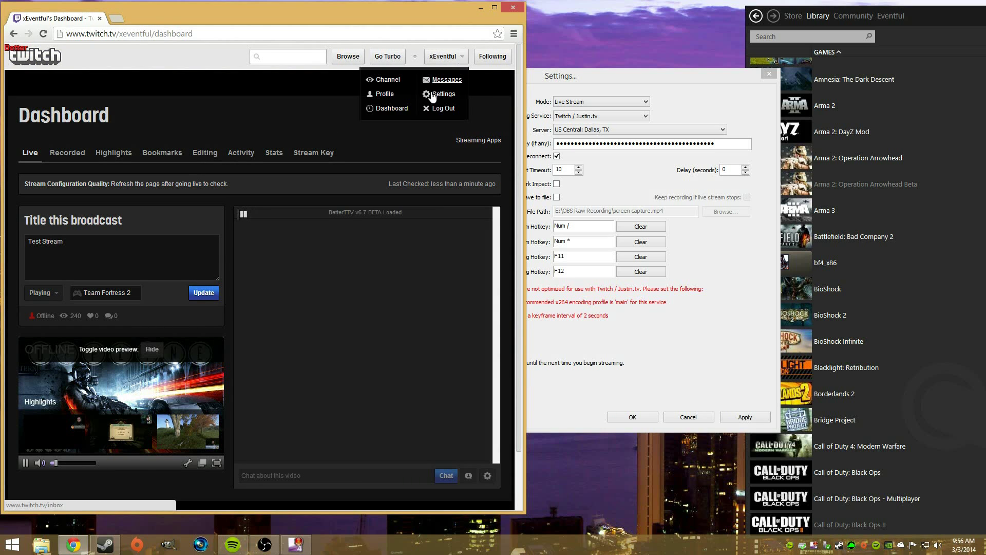
pyautogui.click(391, 107)
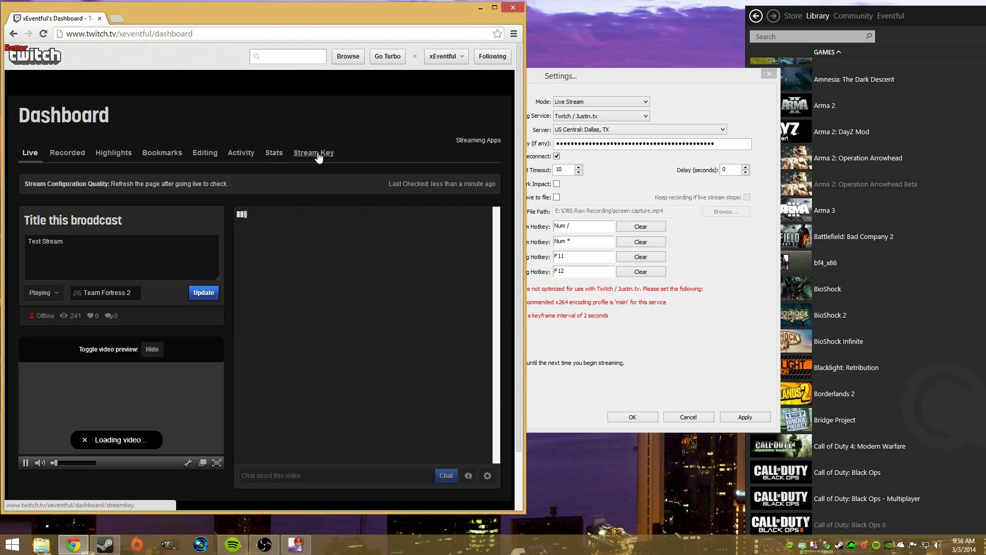
pyautogui.click(317, 153)
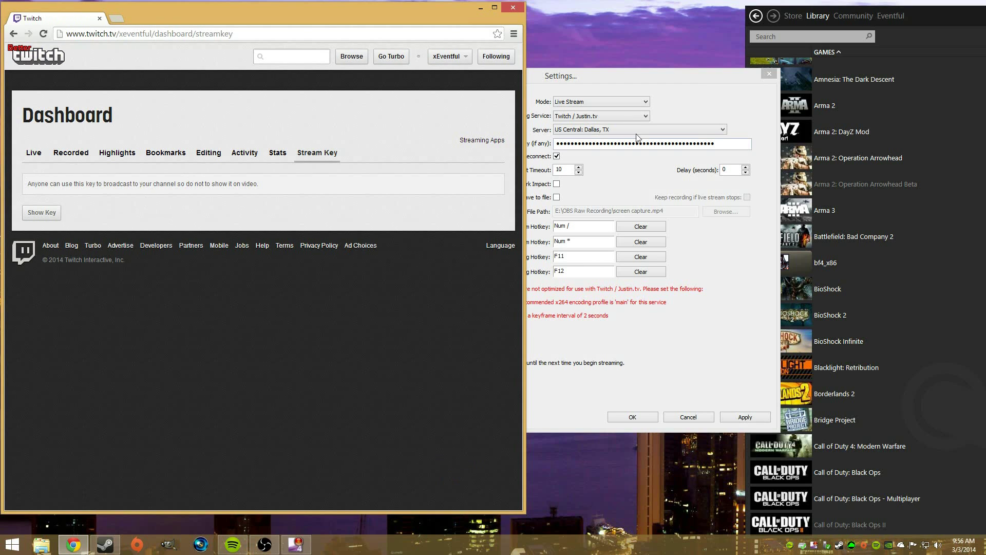
pyautogui.doubleClick(734, 144)
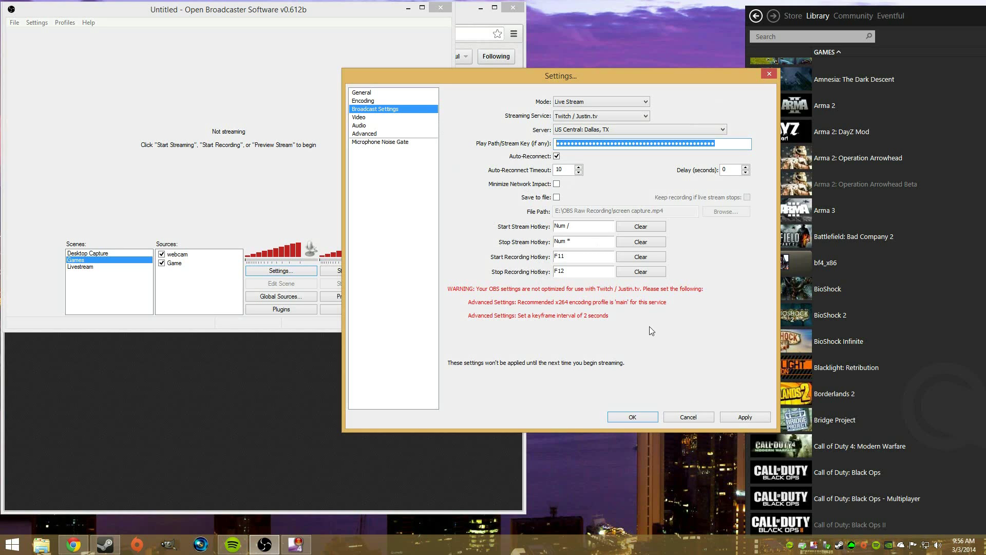
# Apply the new stream key and switch to the Video settings page
pyautogui.click(745, 417)
pyautogui.click(358, 118)
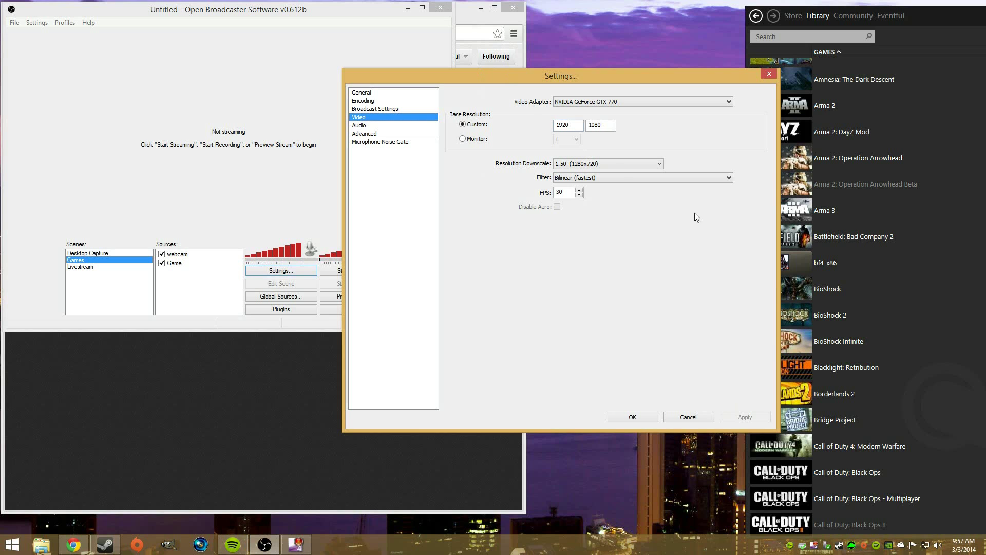
# Look over the Audio and Broadcast settings pages before returning to the Video page
pyautogui.click(358, 127)
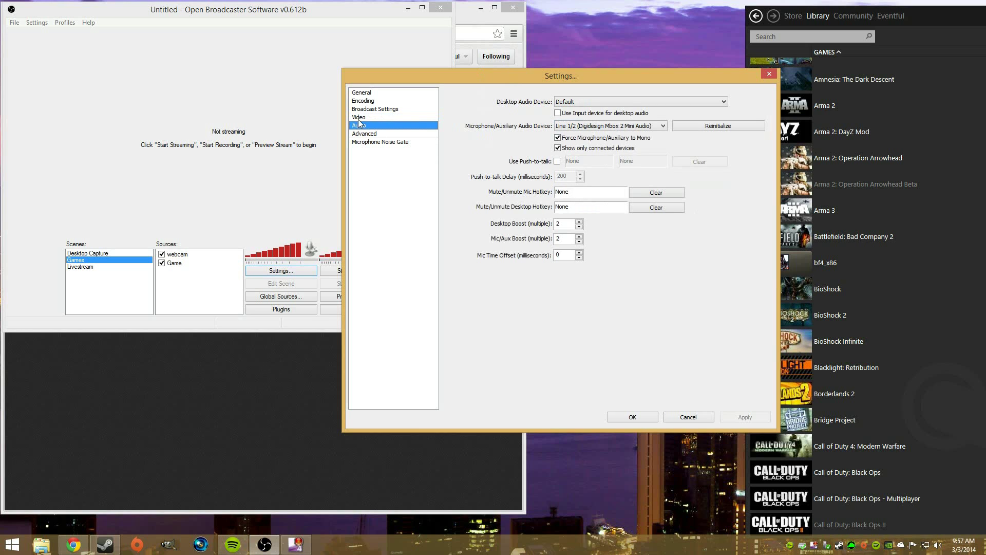
pyautogui.click(360, 110)
pyautogui.click(359, 125)
pyautogui.click(371, 109)
pyautogui.click(365, 117)
# Set Resolution Downscale to 1.50 (1280x720) and apply the video settings
pyautogui.click(660, 163)
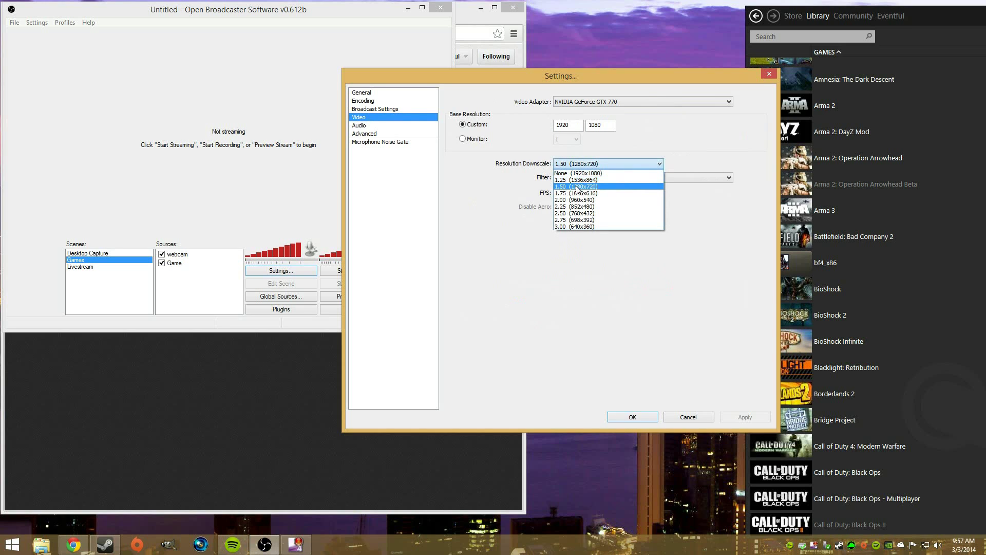
pyautogui.click(595, 186)
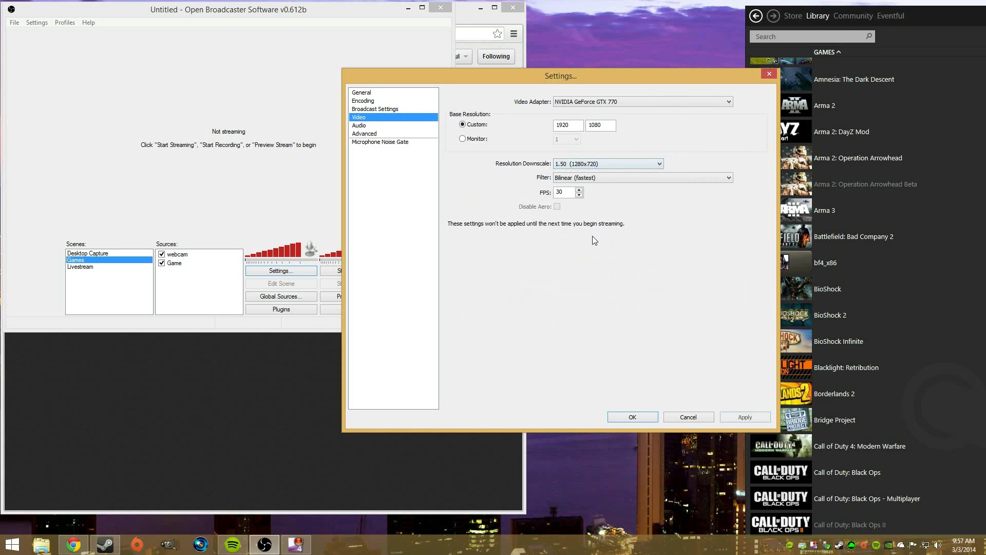
pyautogui.click(760, 417)
# Keep Default as the desktop audio device and show only connected audio devices
pyautogui.click(382, 127)
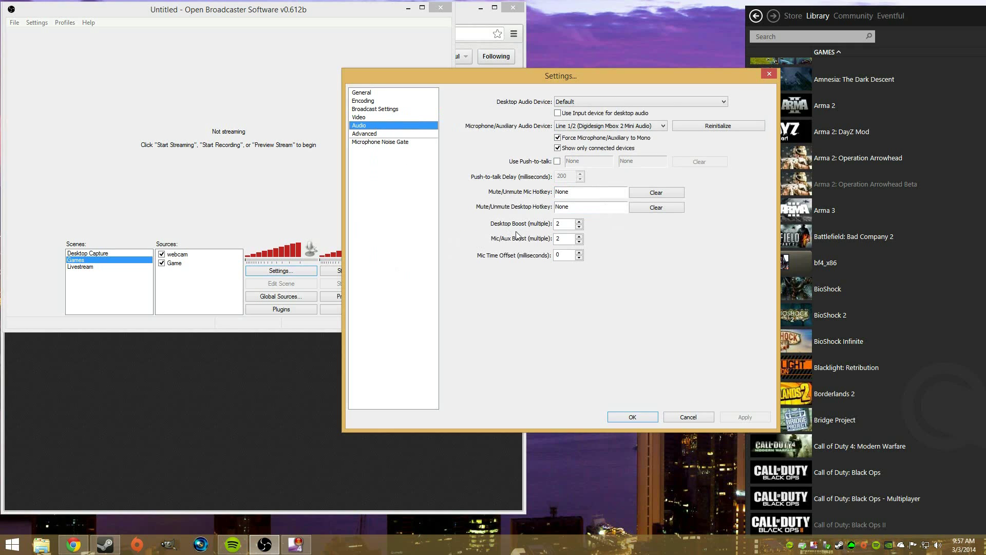
pyautogui.click(661, 103)
pyautogui.click(529, 121)
pyautogui.click(557, 148)
# Drop desktop volume to 20% and lower the mic and desktop boosts from 2 to 1
pyautogui.click(643, 416)
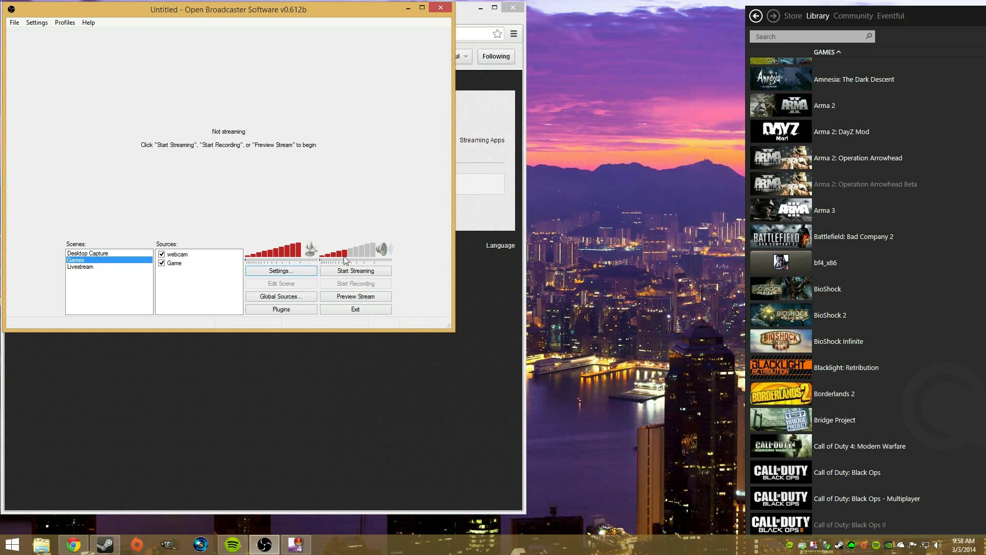
pyautogui.moveTo(345, 260); pyautogui.dragTo(332, 261)
pyautogui.click(281, 271)
pyautogui.click(328, 143)
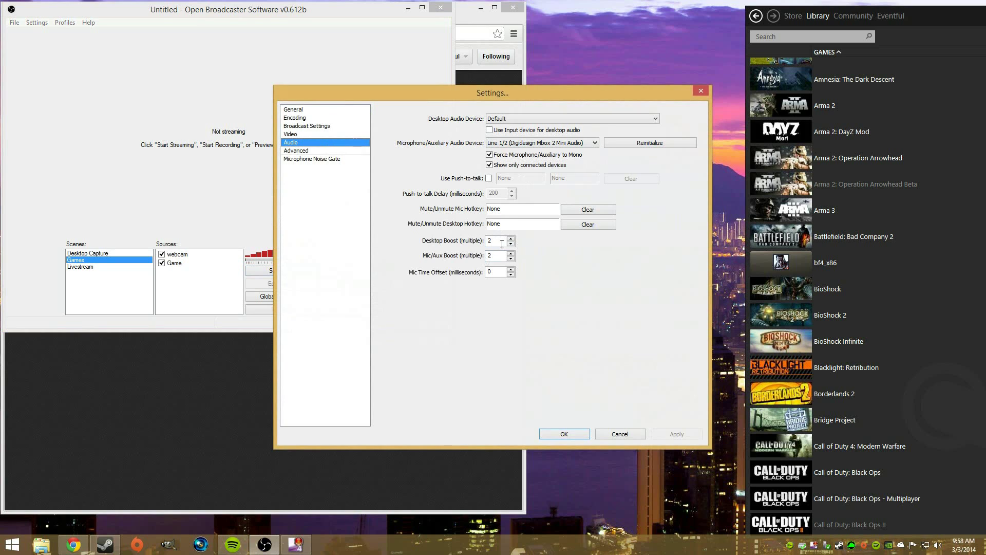
pyautogui.click(511, 258)
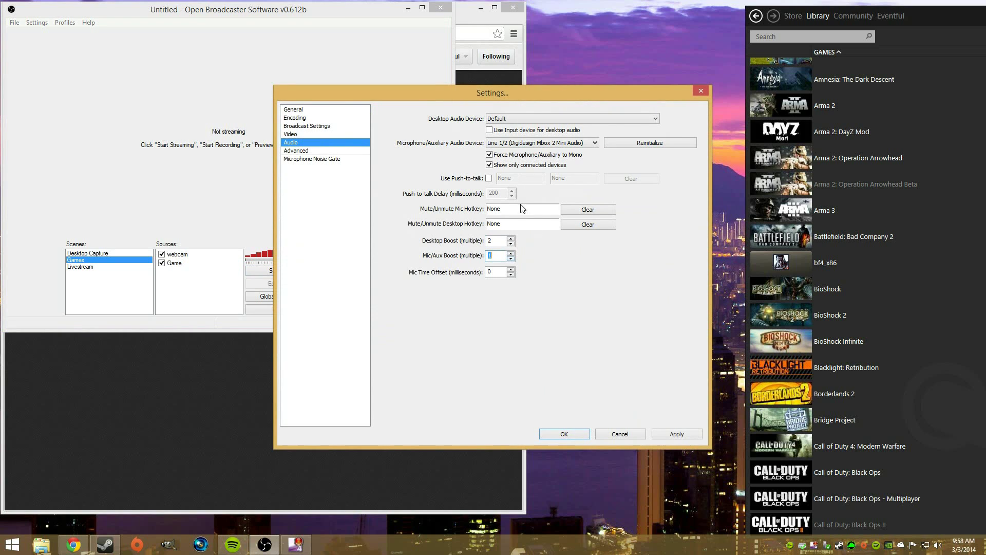
pyautogui.click(512, 244)
# Apply the audio changes, then reset Advanced to defaults with main x264 profile and keyframe interval 2
pyautogui.click(670, 432)
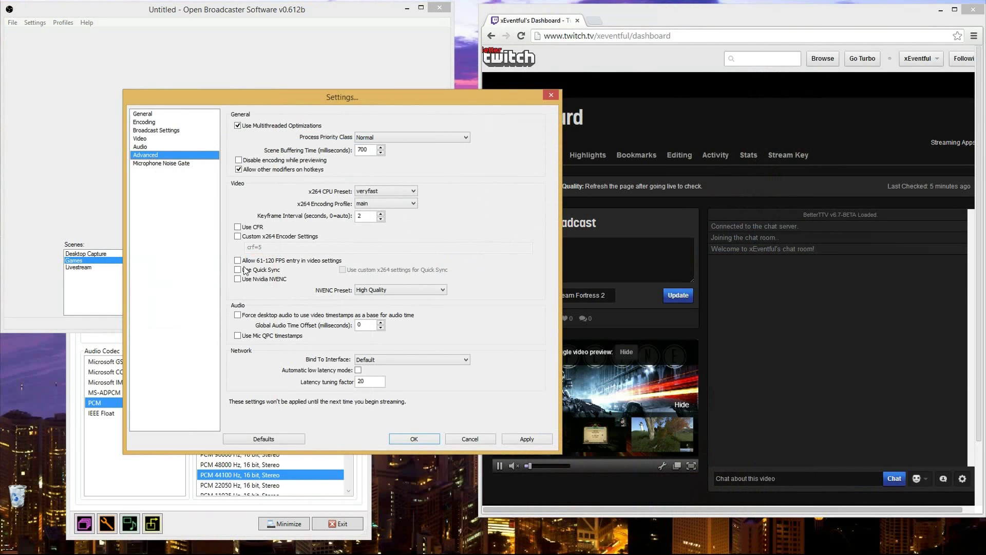
pyautogui.click(263, 441)
pyautogui.click(403, 204)
pyautogui.click(383, 212)
pyautogui.moveTo(363, 216); pyautogui.dragTo(353, 224)
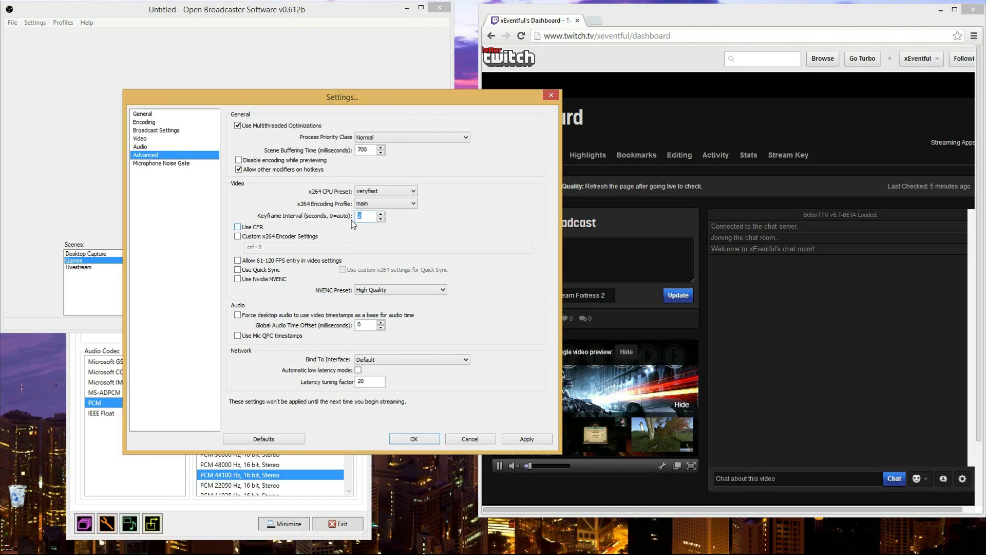
pyautogui.click(530, 441)
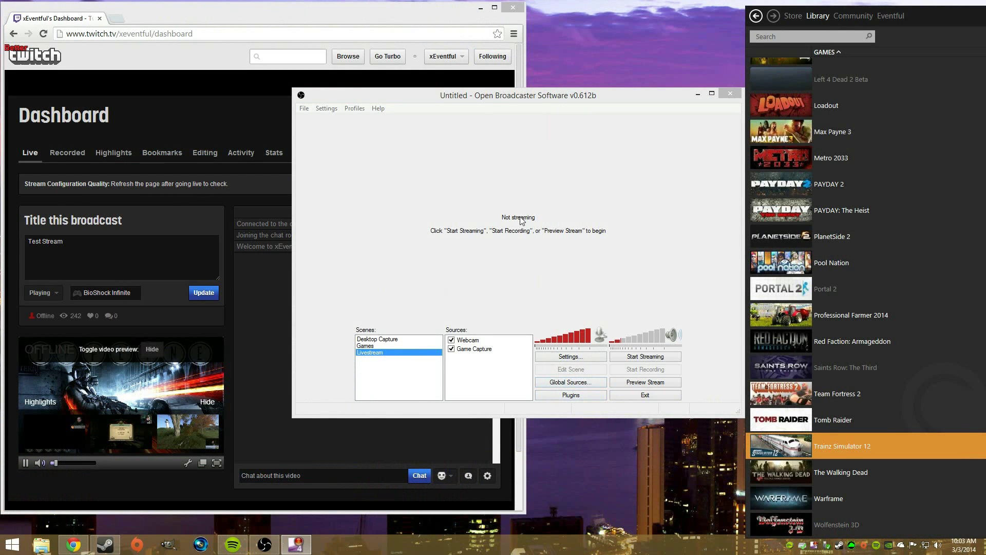
# On the Twitch dashboard, replace BioShock Infinite with Team Fortress 2 as the game and update the broadcast
pyautogui.click(198, 94)
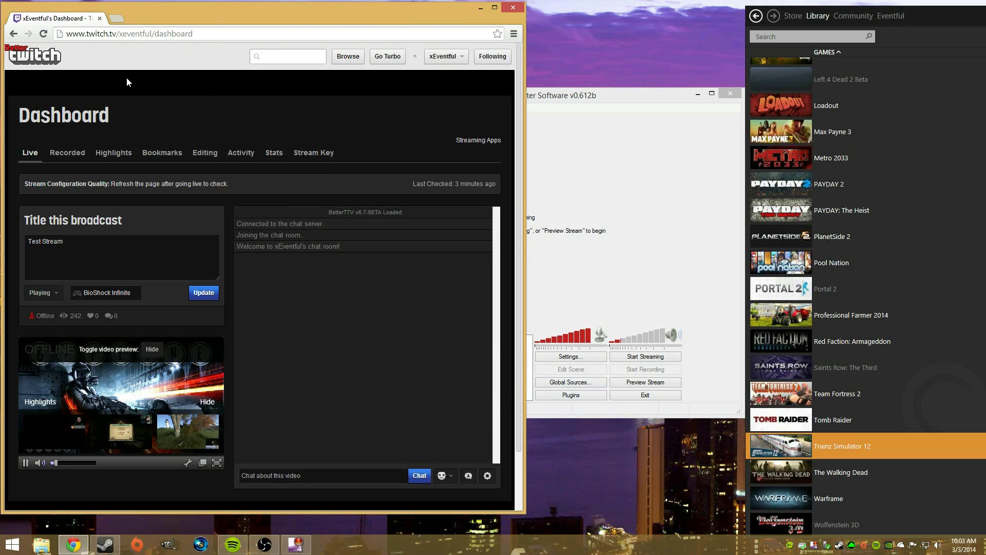
pyautogui.click(28, 154)
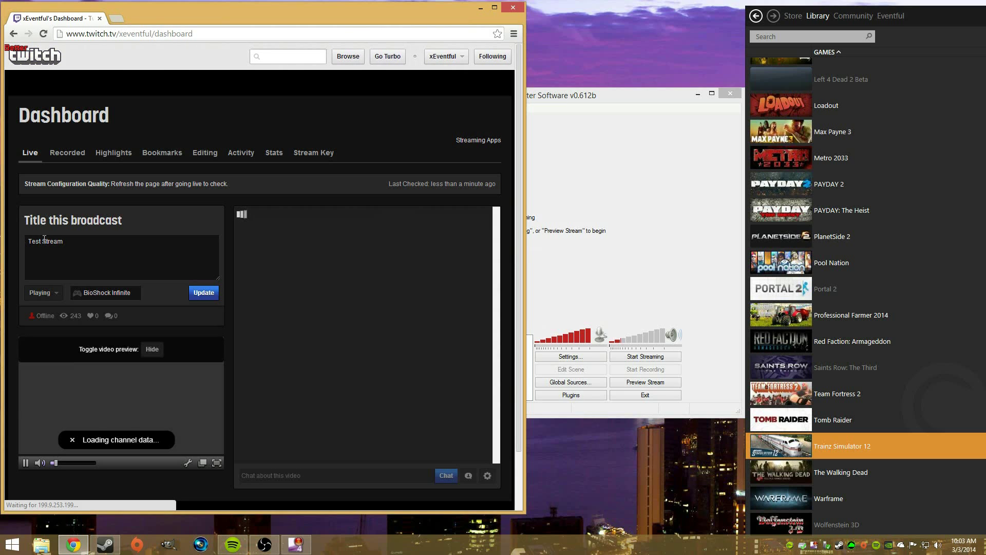
pyautogui.tripleClick(44, 240)
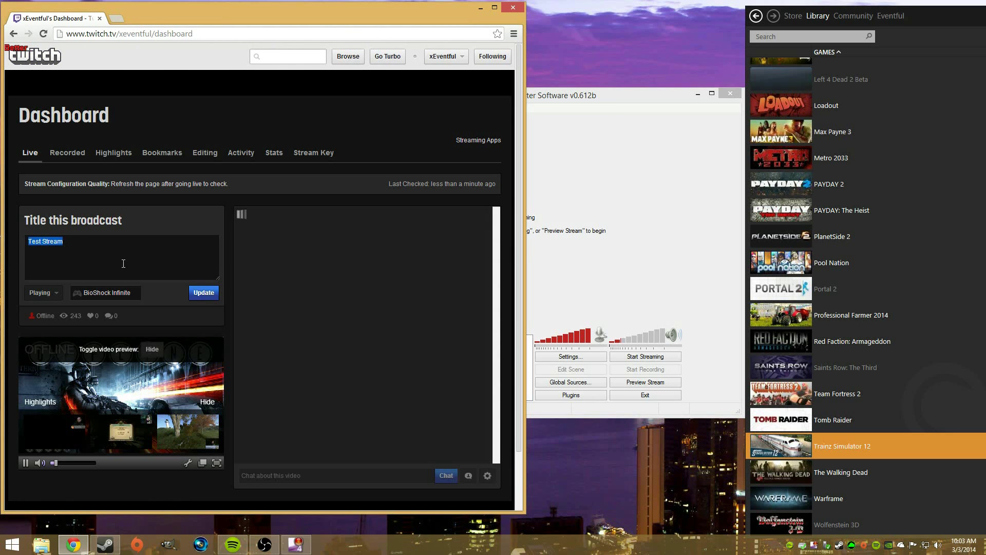
pyautogui.tripleClick(136, 288)
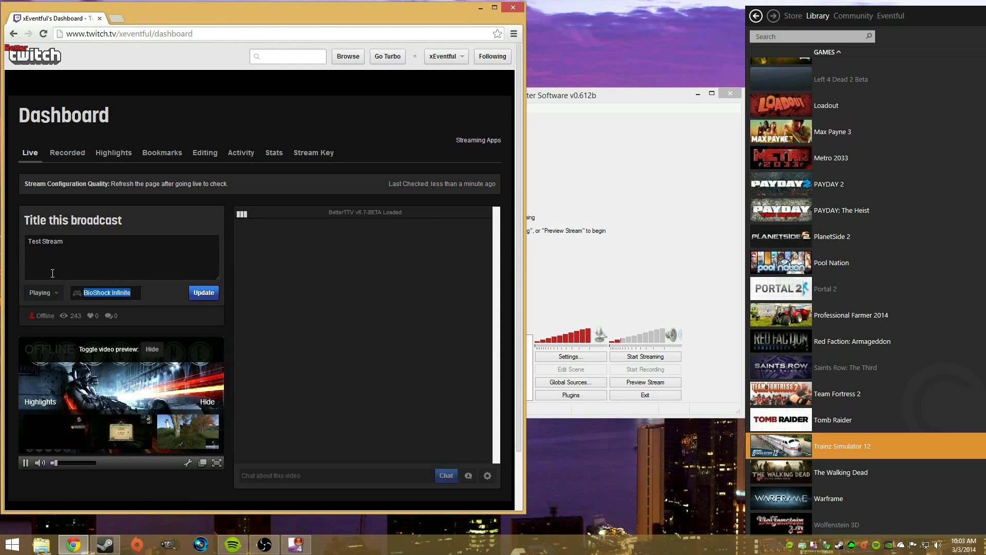
pyautogui.write('team')
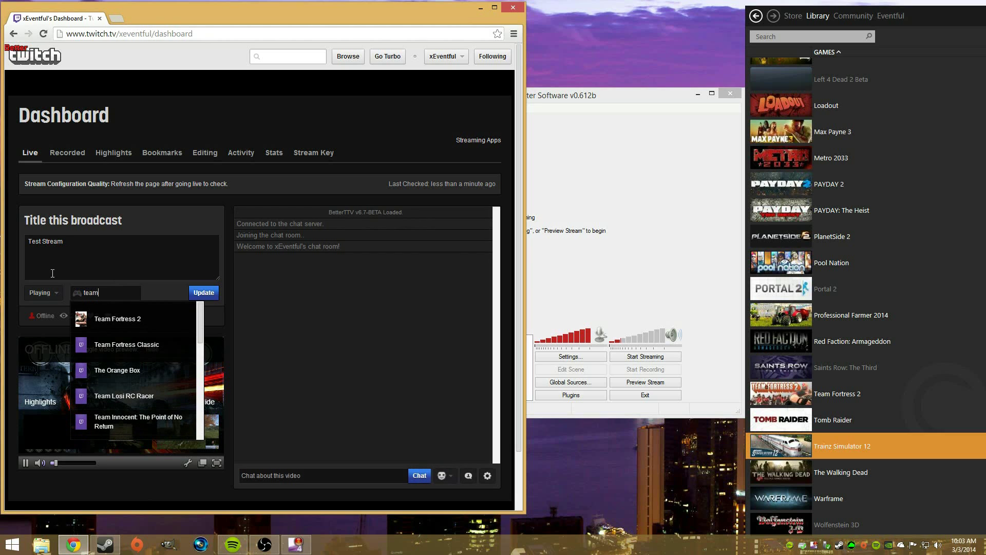
pyautogui.click(116, 319)
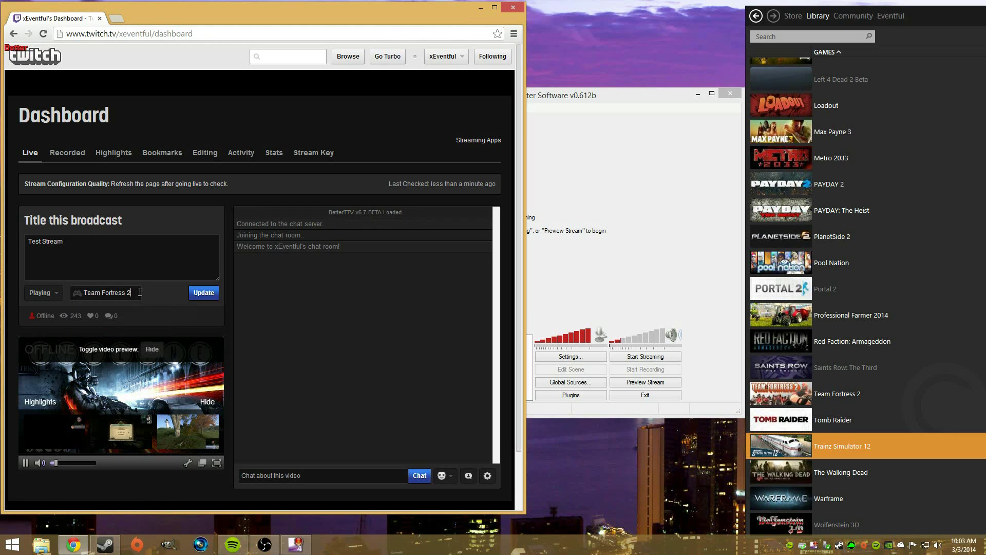
pyautogui.click(196, 296)
pyautogui.click(572, 110)
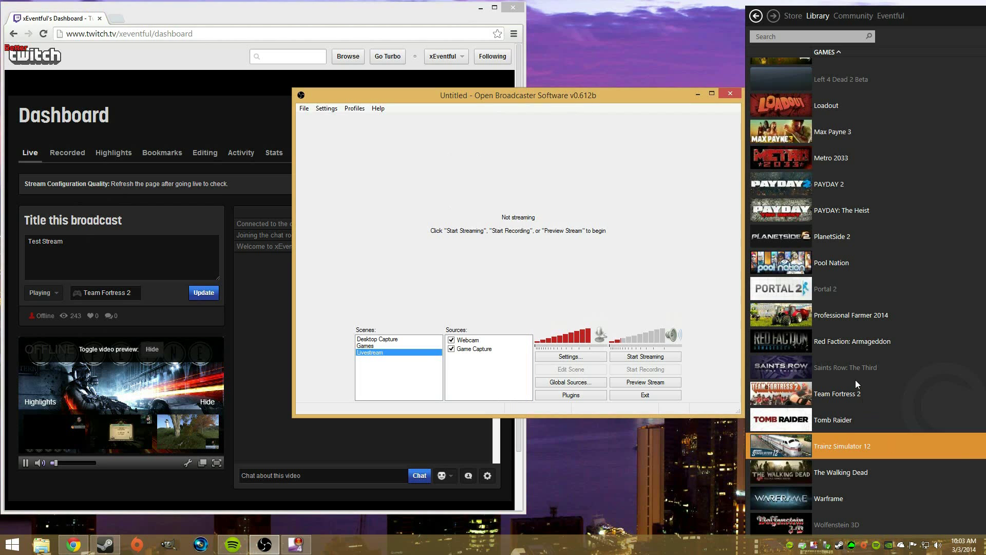
# Launch Team Fortress 2 from the Steam library and return to the desktop
pyautogui.click(847, 398)
pyautogui.doubleClick(833, 399)
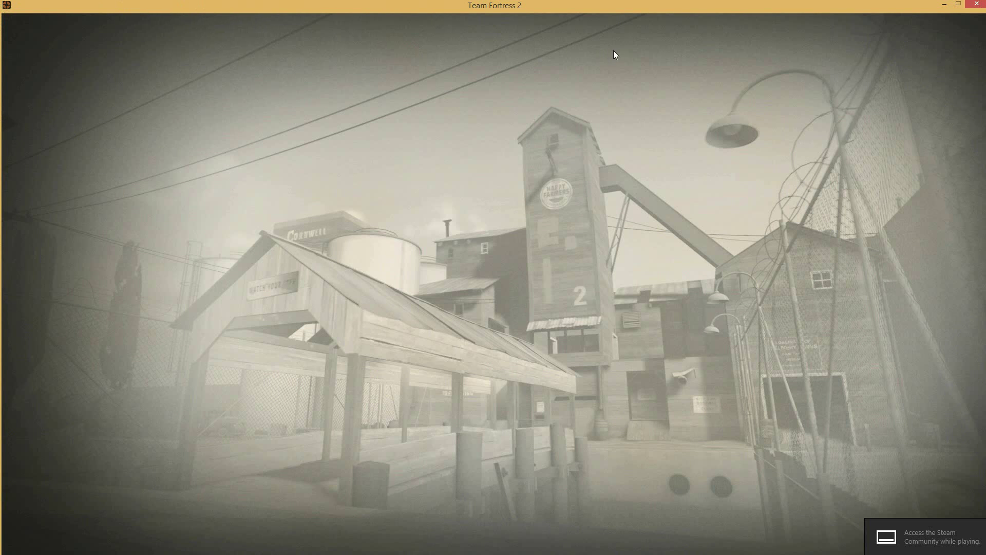
pyautogui.hotkey('alt', 'Tab')
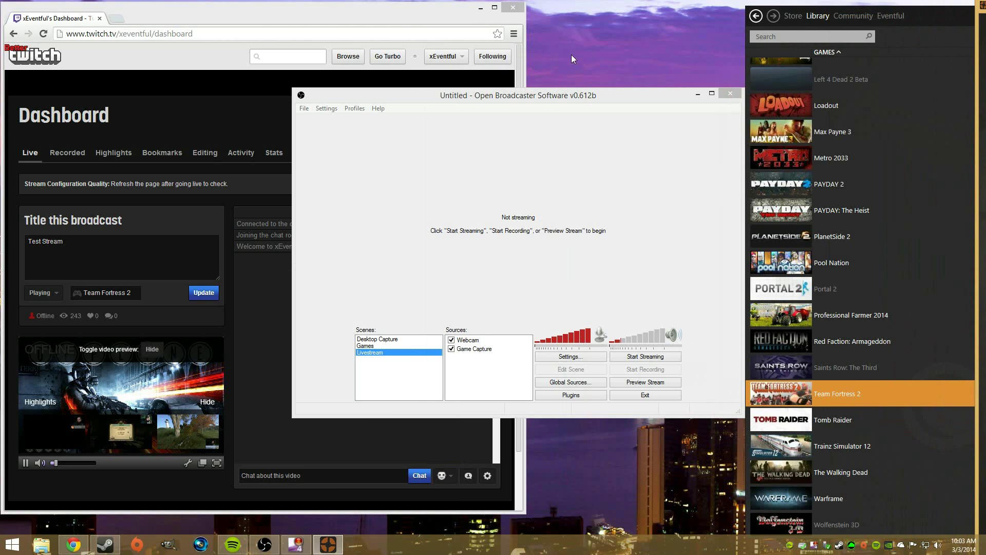
# Point the Game Capture source's Application at '[hl2]: Team Fortress 2' and confirm
pyautogui.rightClick(380, 353)
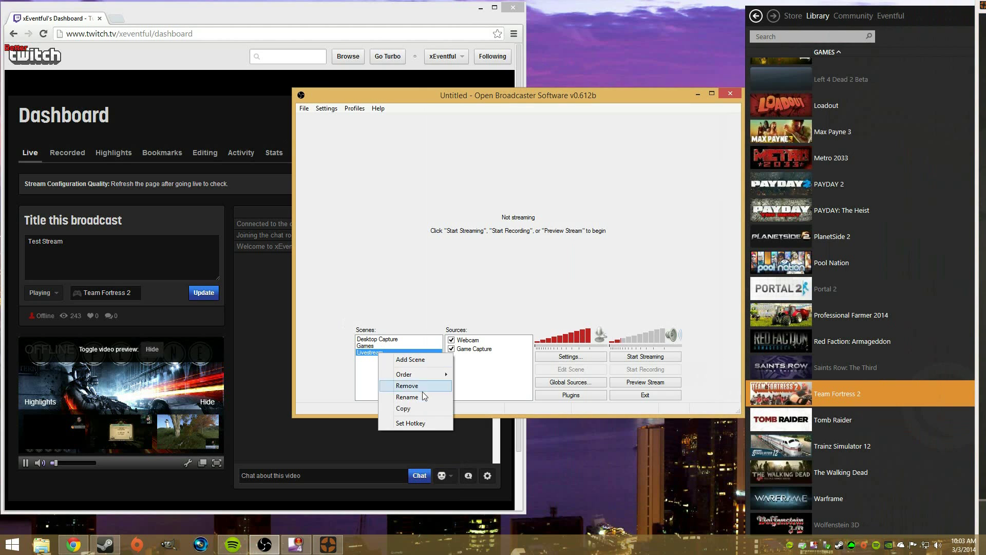
pyautogui.click(472, 348)
pyautogui.rightClick(480, 350)
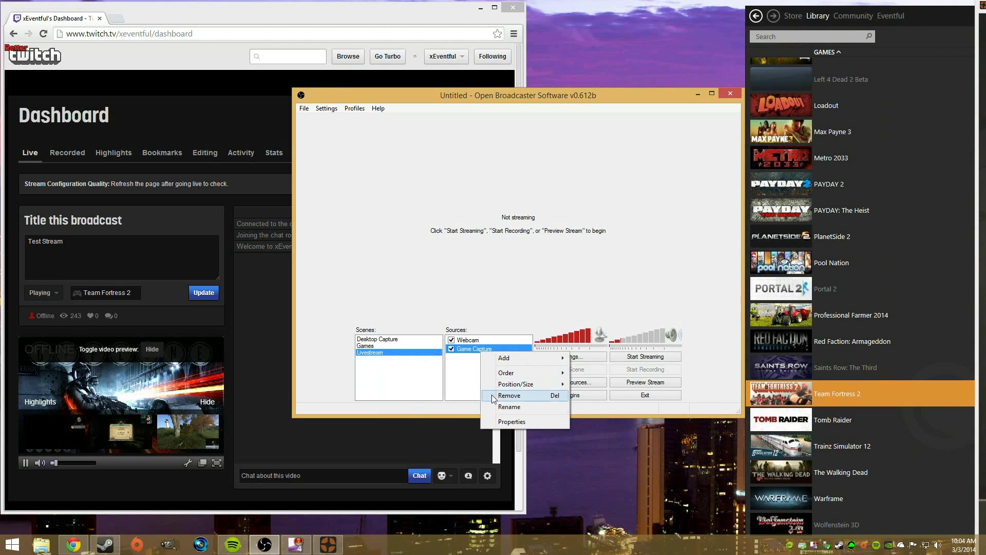
pyautogui.click(504, 421)
pyautogui.click(645, 154)
pyautogui.click(632, 152)
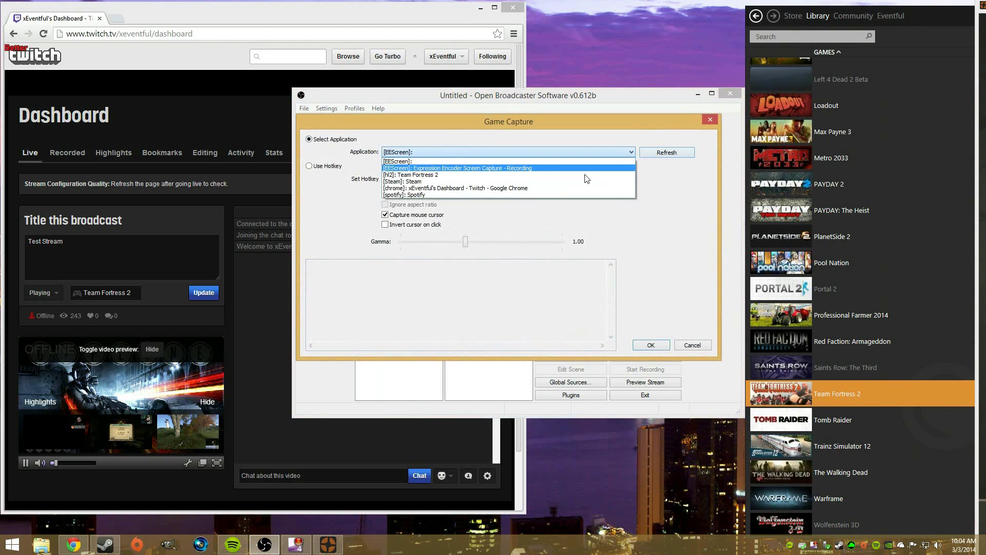
pyautogui.click(466, 181)
pyautogui.click(648, 345)
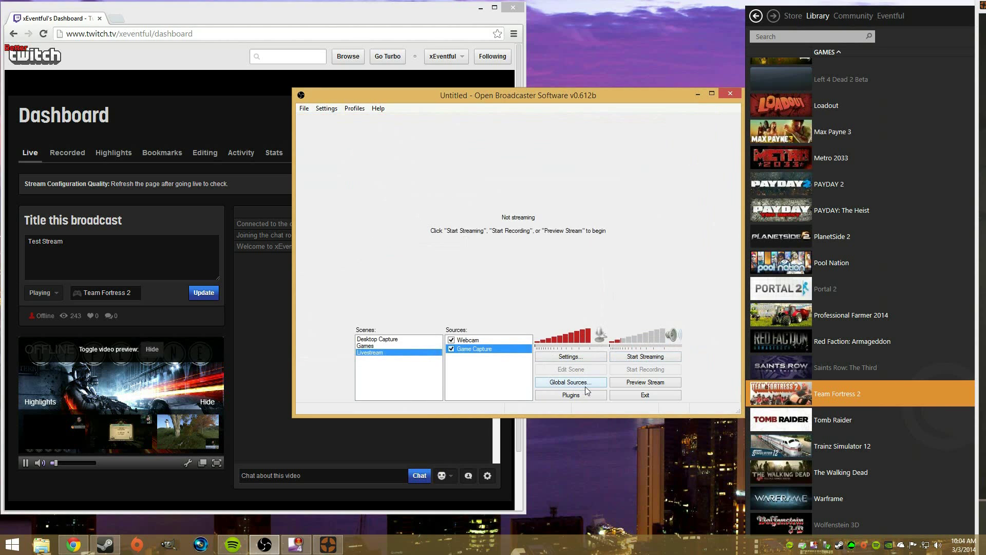
# Start the stream preview and enable scene editing with the Webcam source selected
pyautogui.click(633, 382)
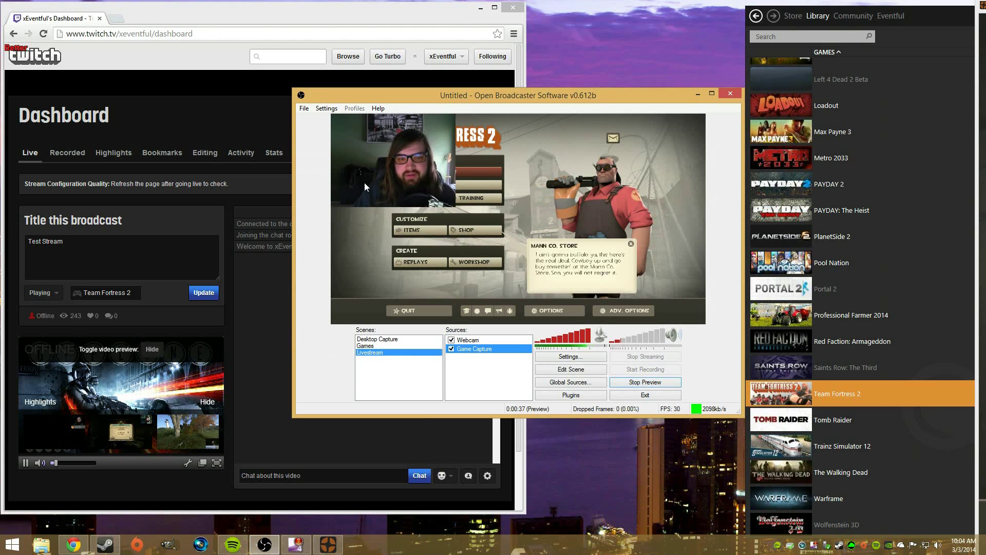
pyautogui.click(574, 371)
pyautogui.click(421, 196)
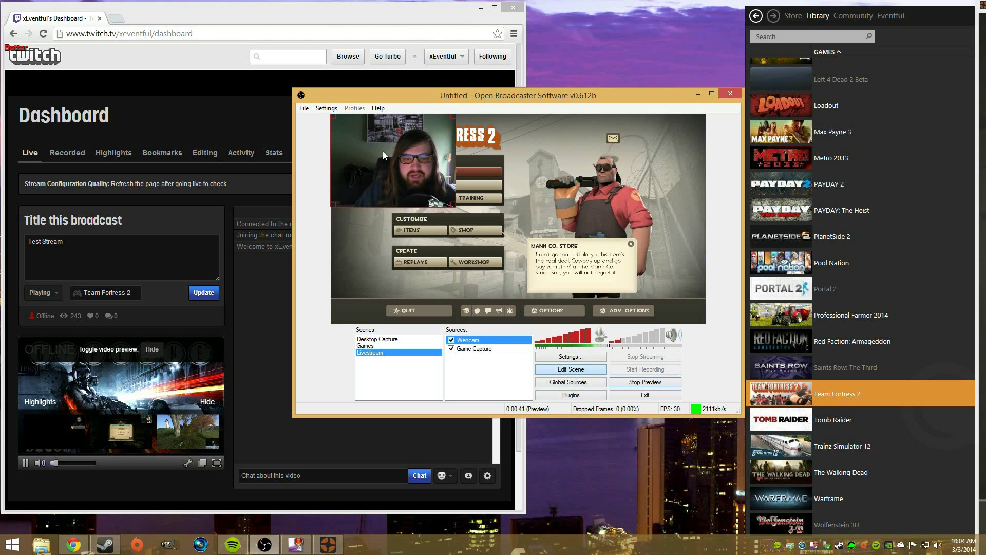
# Shrink the webcam overlay, crop off its top, and place it at the bottom-left corner
pyautogui.moveTo(383, 151); pyautogui.dragTo(628, 263)
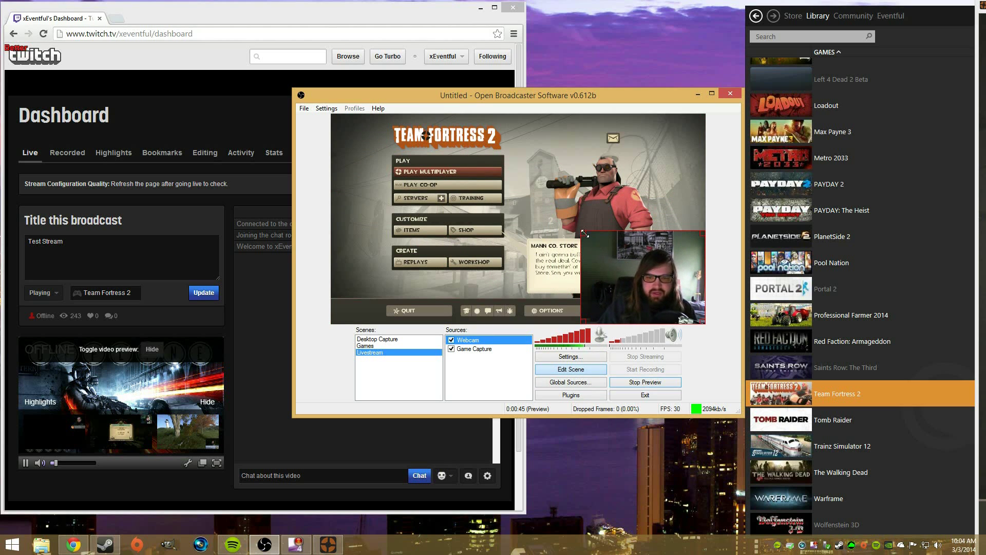
pyautogui.moveTo(582, 232); pyautogui.dragTo(605, 249)
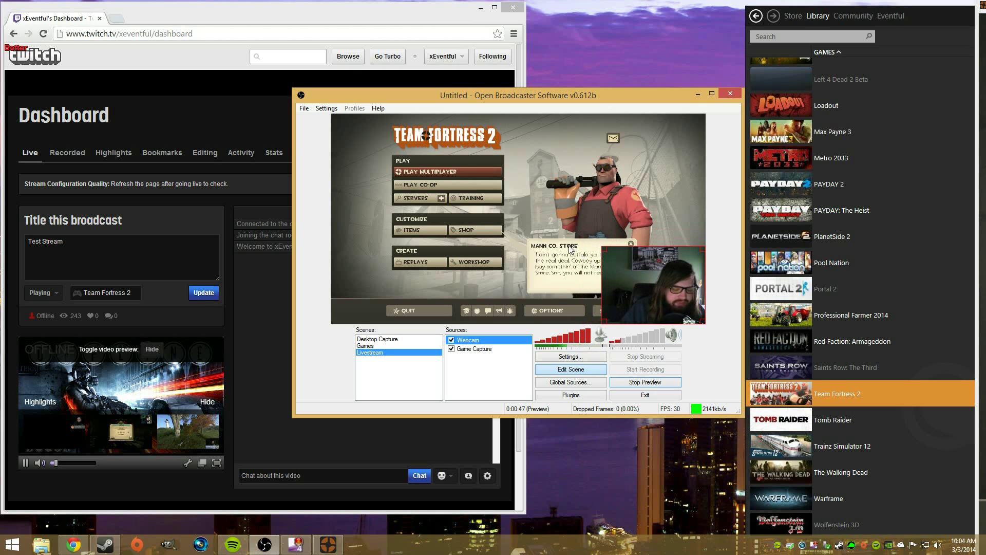
pyautogui.moveTo(616, 246); pyautogui.dragTo(615, 270)
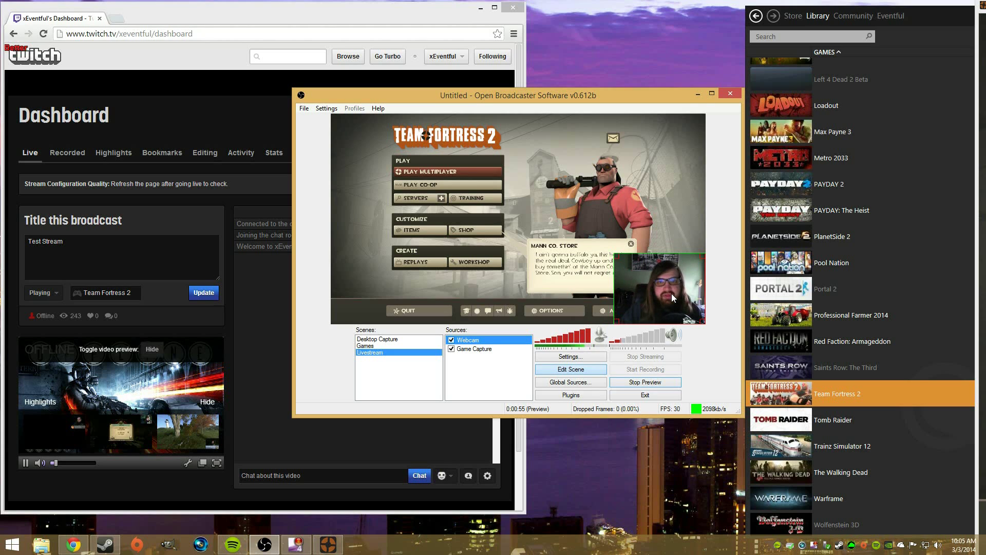
pyautogui.moveTo(674, 298); pyautogui.dragTo(391, 228)
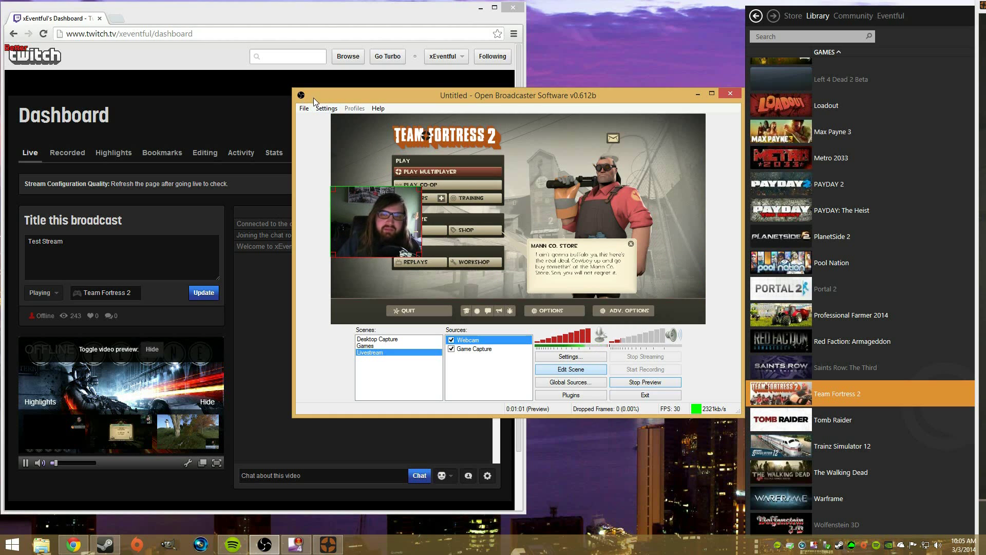
pyautogui.moveTo(358, 216); pyautogui.dragTo(362, 283)
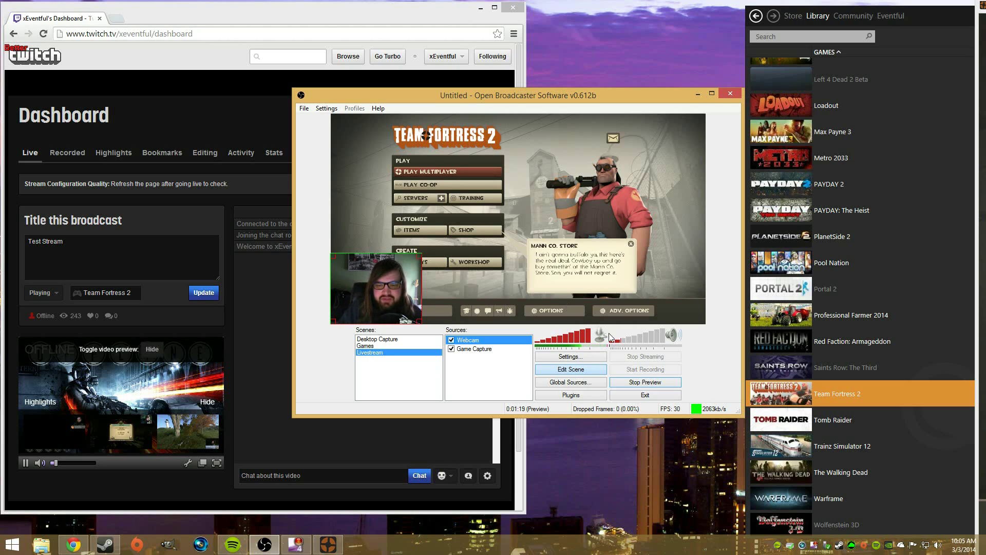
# Stop the preview, start streaming to Twitch, and mute the dashboard's live video player
pyautogui.click(643, 383)
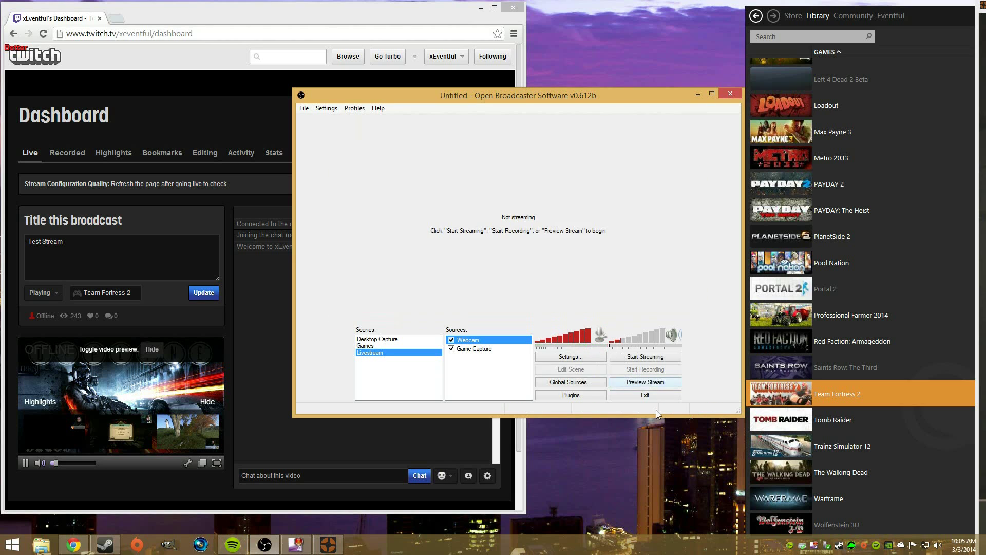
pyautogui.click(634, 357)
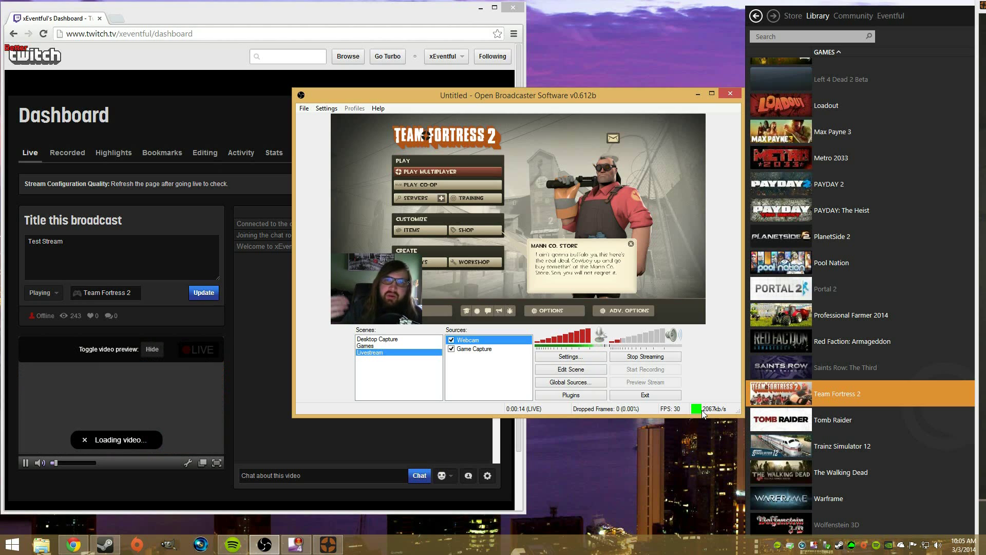
pyautogui.click(39, 462)
pyautogui.click(585, 106)
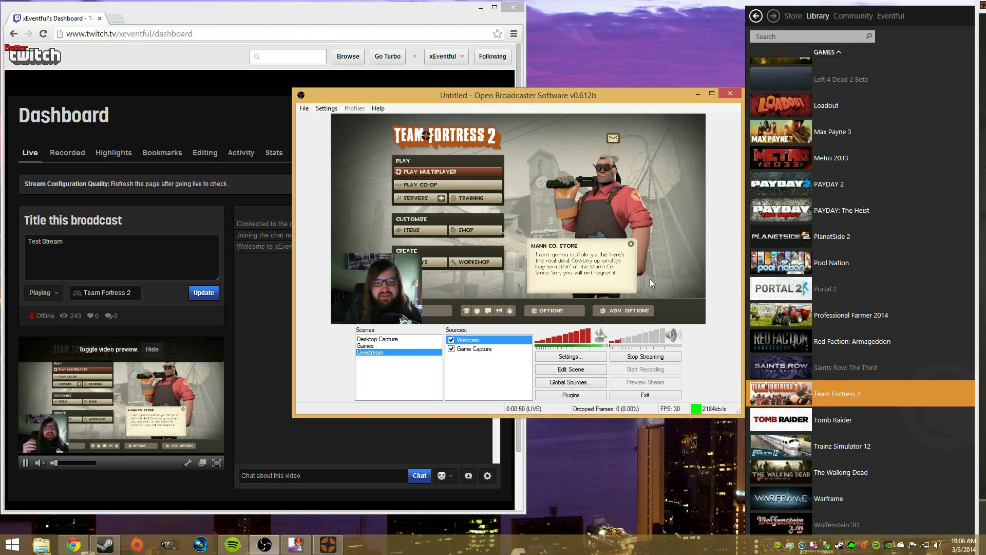
pyautogui.hotkey('alt', 'Tab')
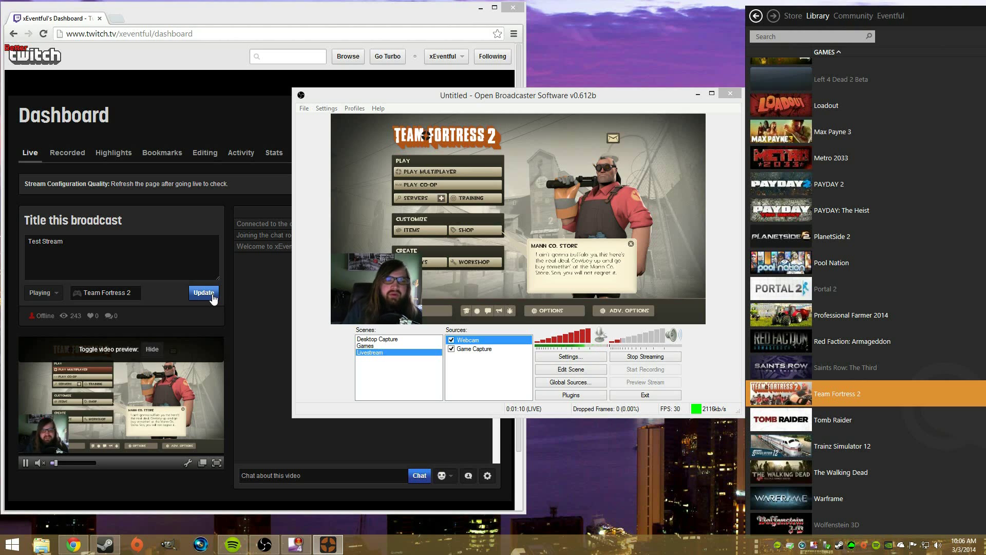
pyautogui.click(195, 127)
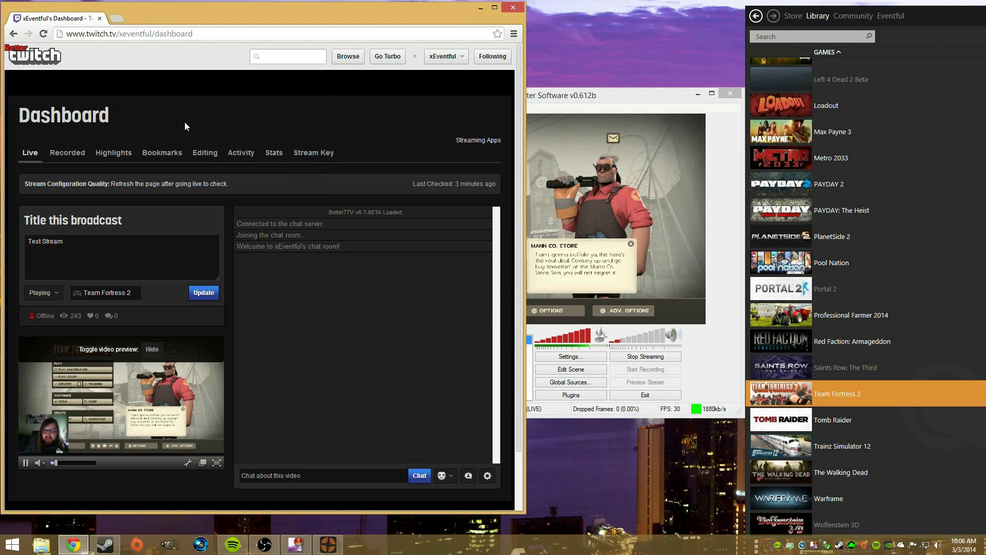
# Tick 'Automatically archive my broadcasts' in Channel & Videos settings and save the changes
pyautogui.click(460, 58)
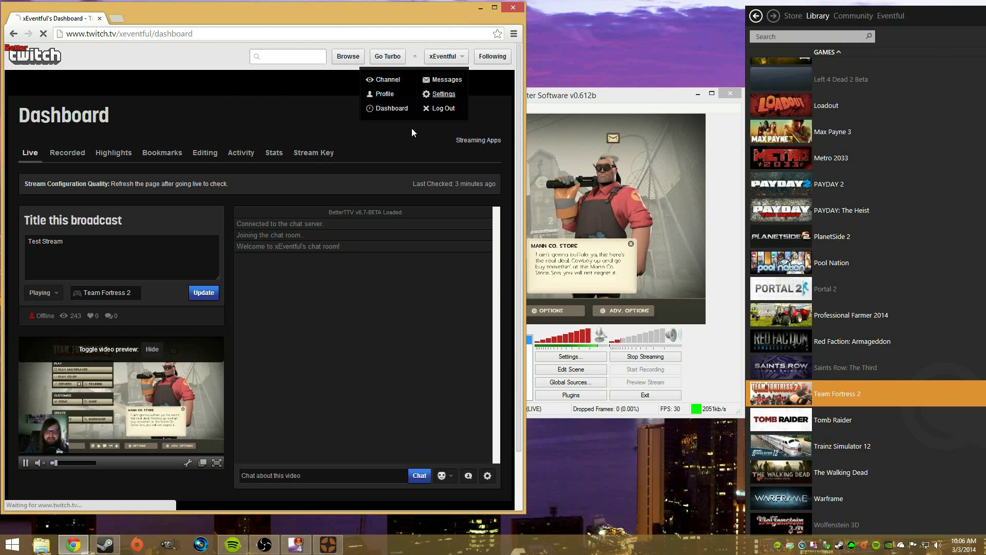
pyautogui.click(440, 94)
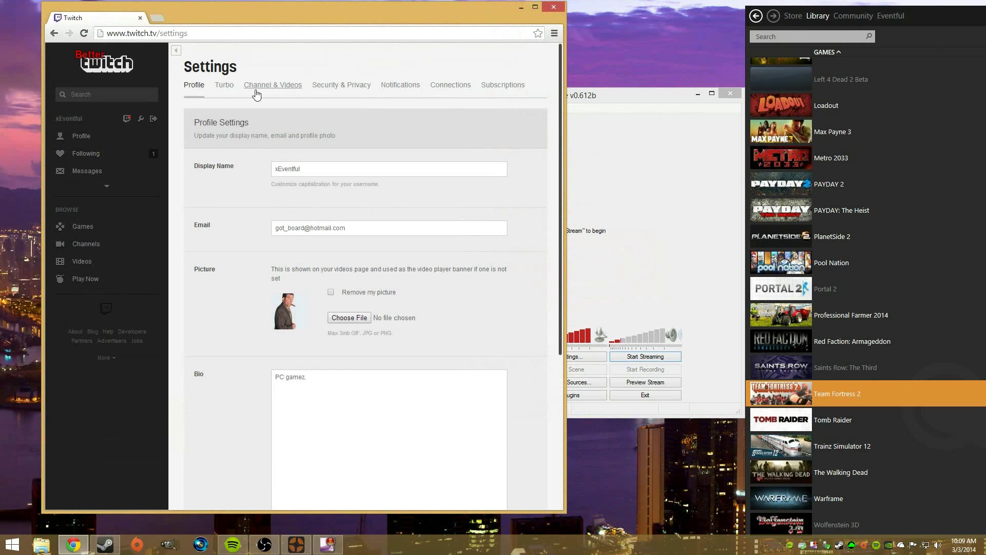
pyautogui.click(267, 91)
pyautogui.scroll(-8, 277, 148)
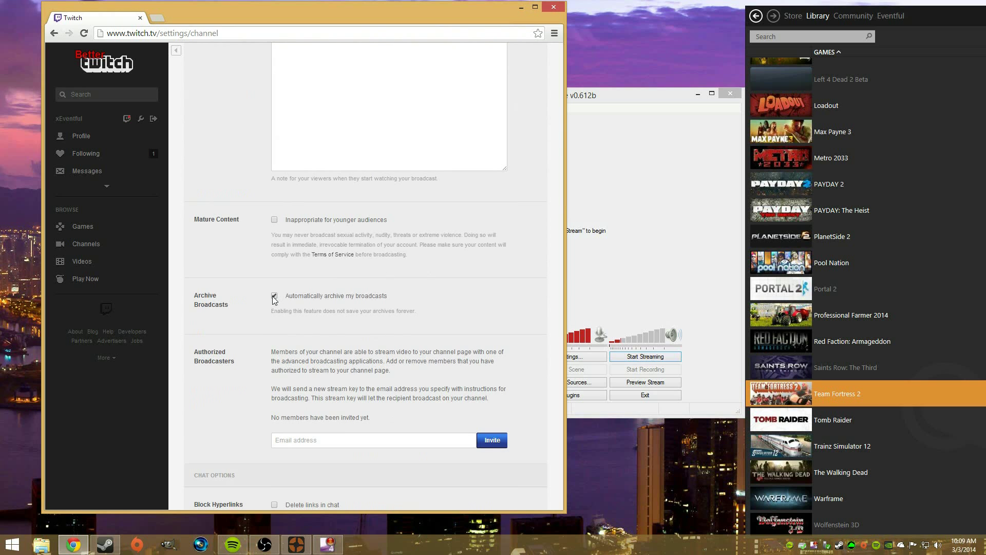
pyautogui.click(274, 296)
pyautogui.scroll(-10, 275, 297)
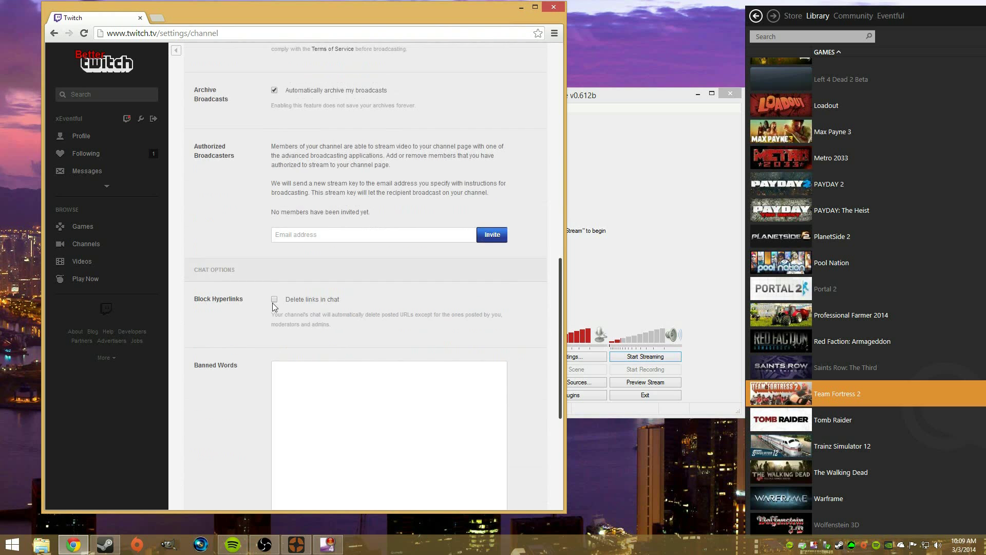
pyautogui.click(219, 462)
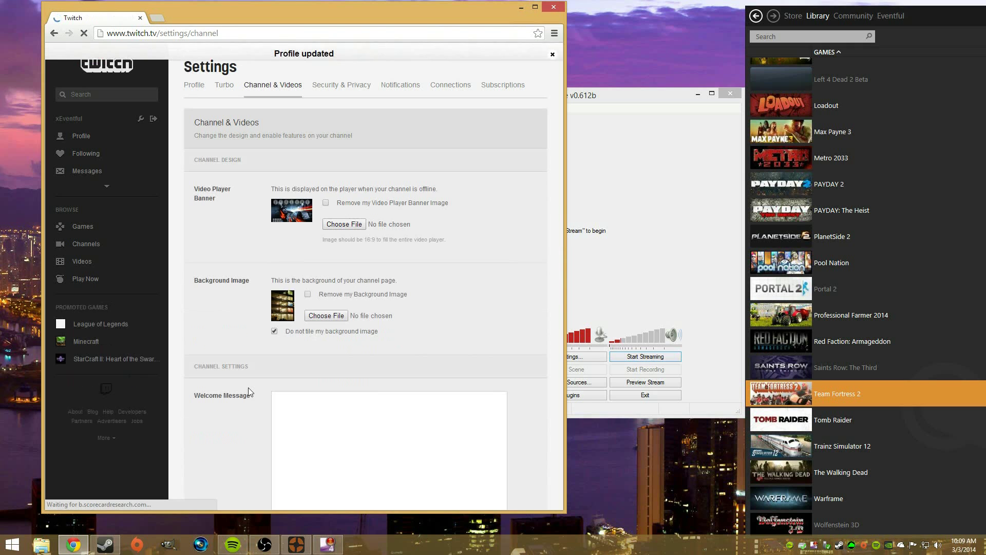
pyautogui.click(194, 87)
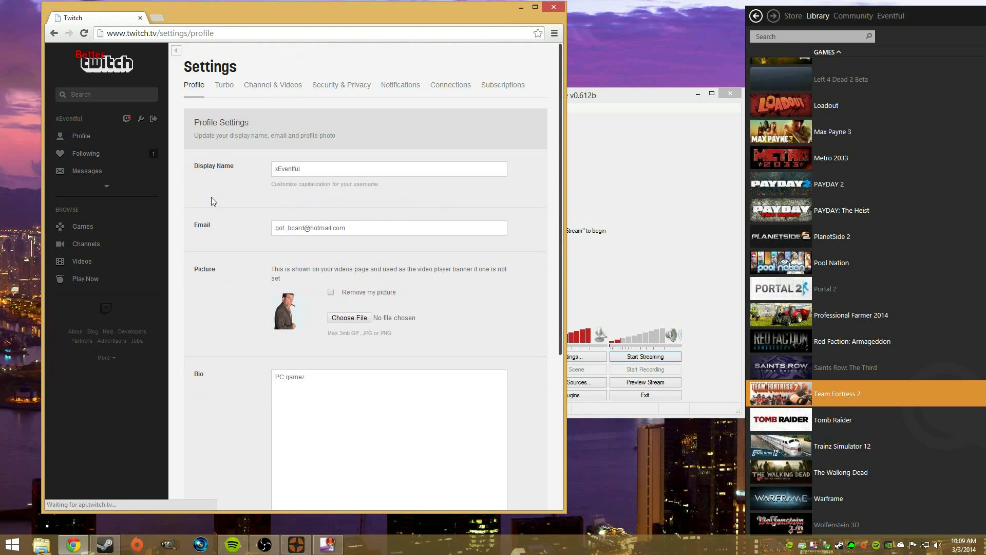
# Scroll through the channel's public profile and Info panel, then bring OBS back to front
pyautogui.click(87, 135)
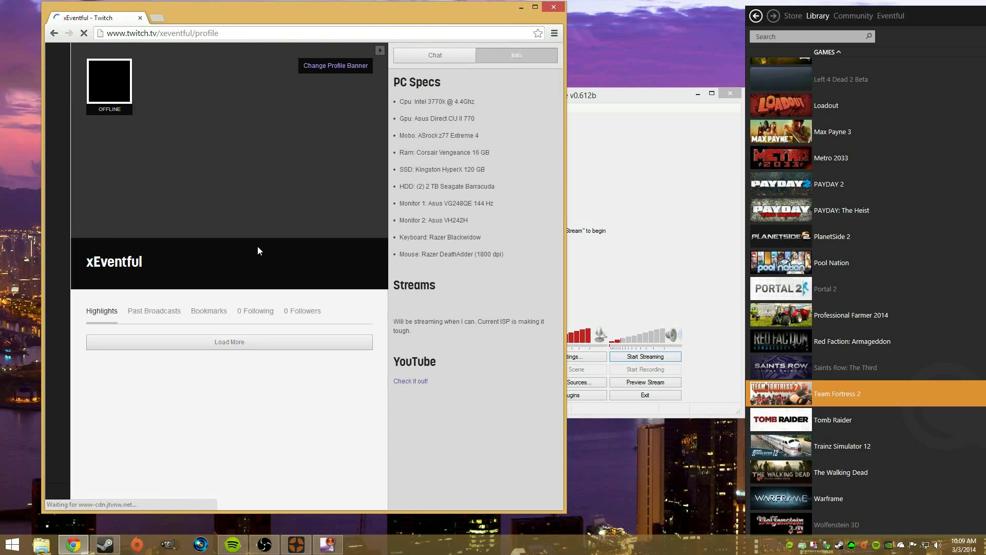
pyautogui.scroll(-2, 136, 393)
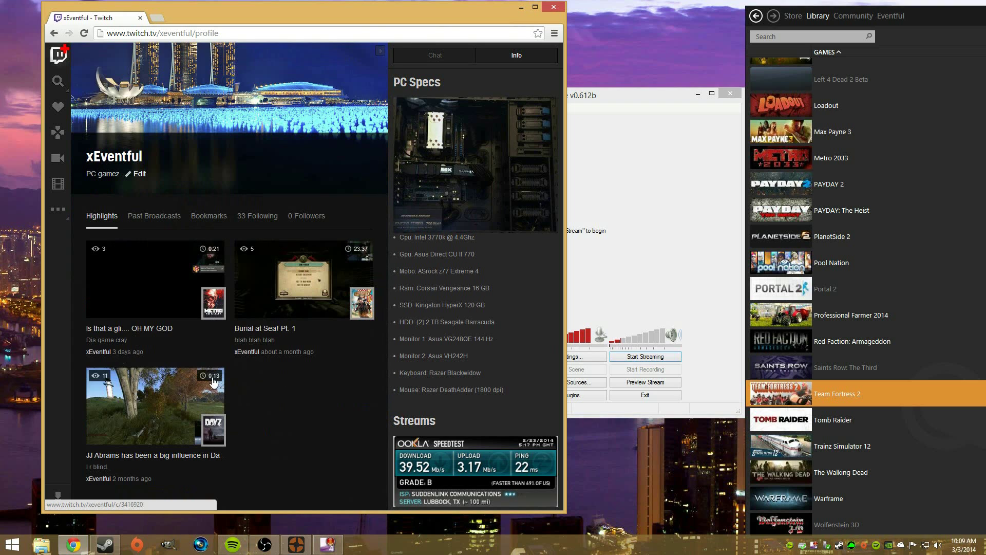
pyautogui.scroll(2, 180, 347)
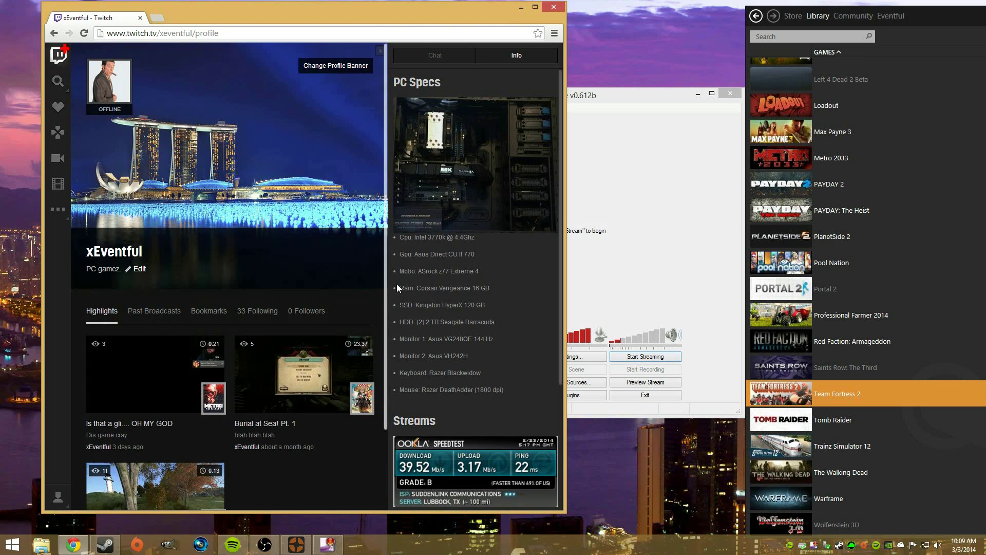
pyautogui.scroll(-3, 468, 189)
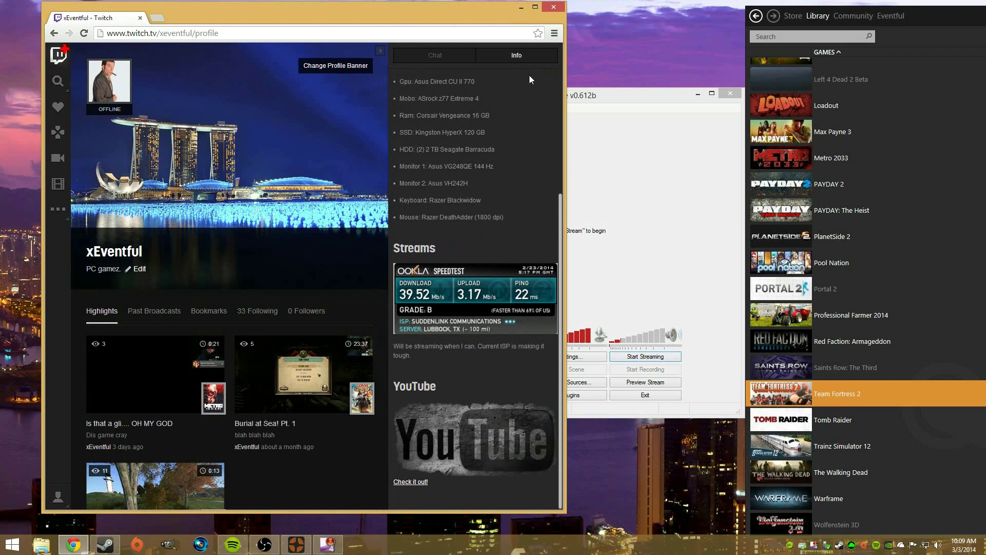
pyautogui.scroll(3, 448, 232)
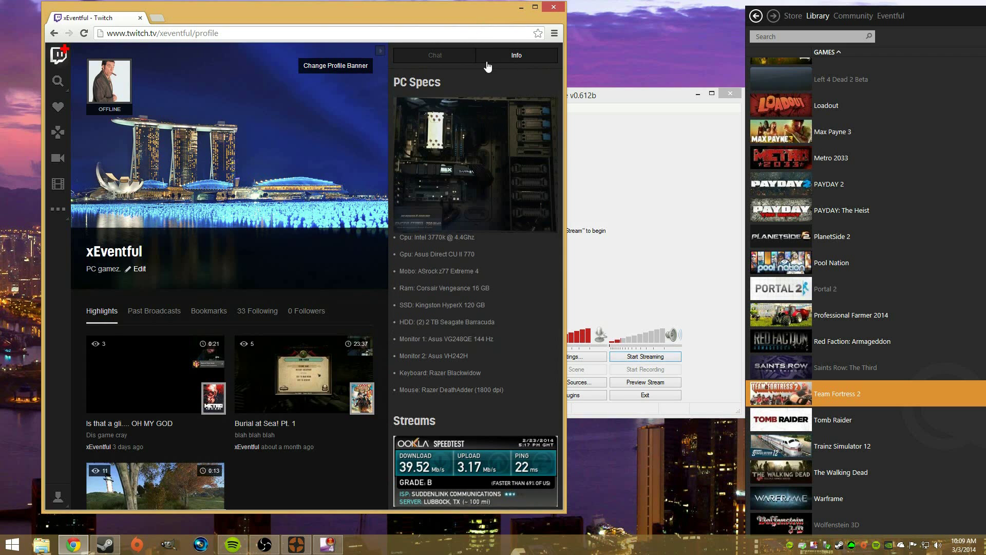
pyautogui.moveTo(311, 21); pyautogui.dragTo(307, 23)
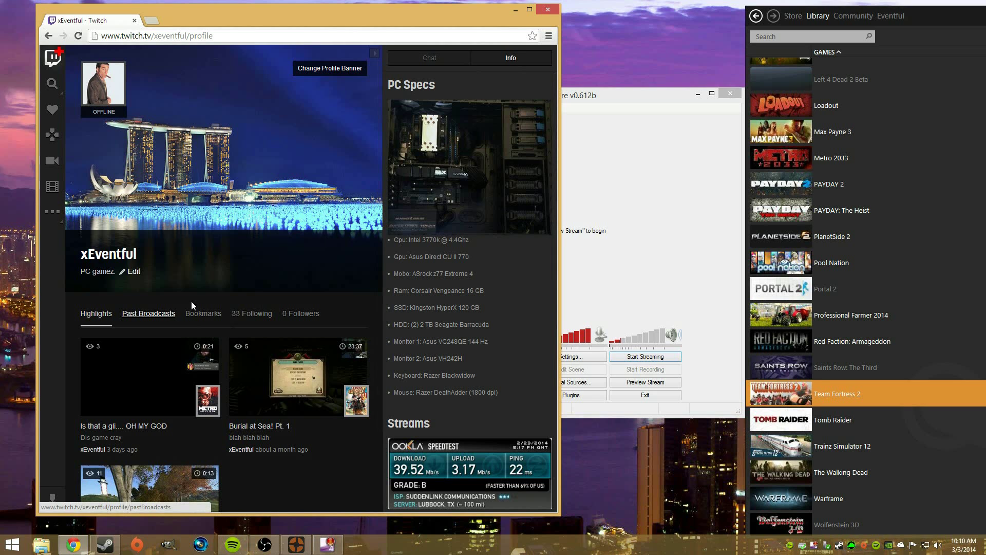
pyautogui.click(592, 103)
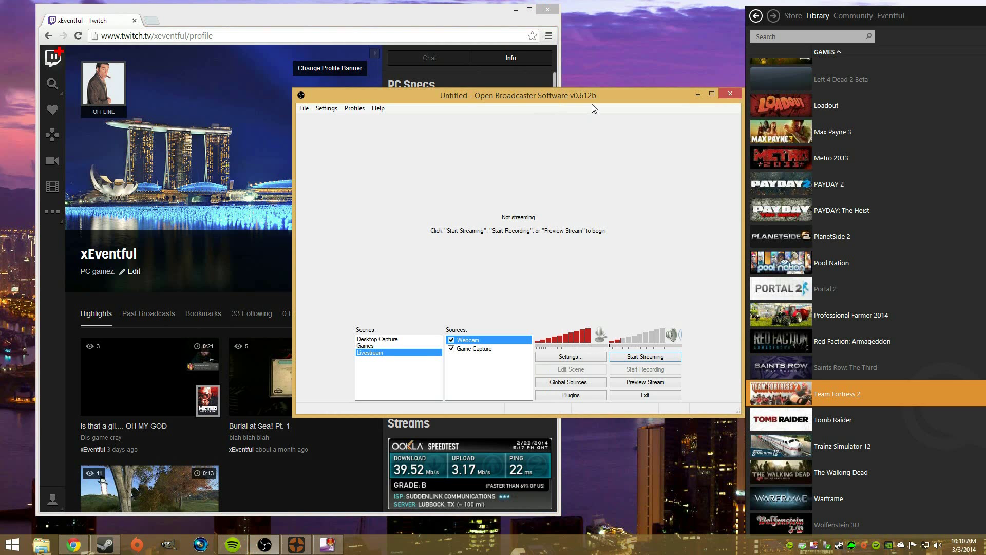